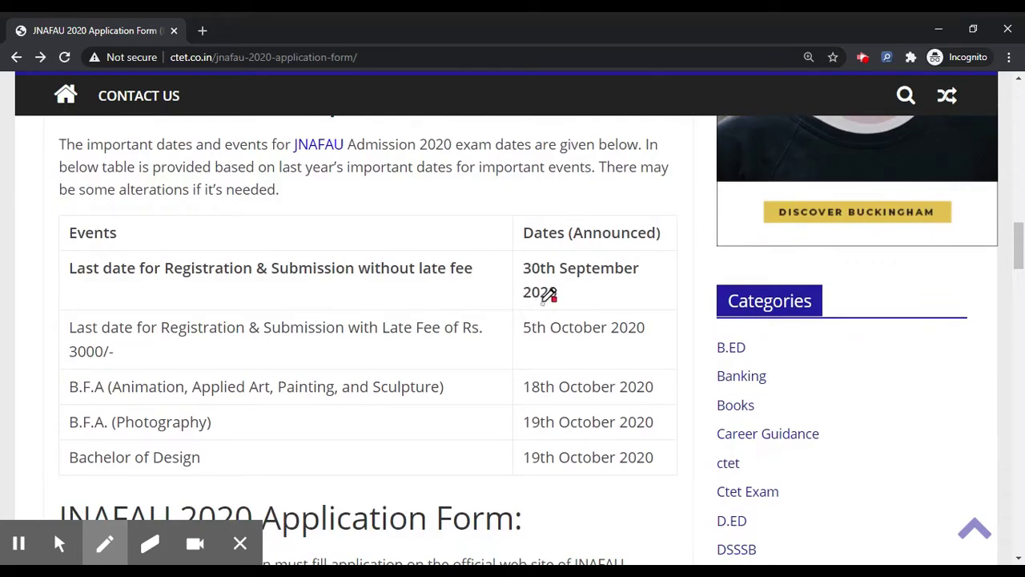
Underline the 30th September deadline, 5th October late-fee date and 3000/- late fee in red
drag(530, 281, 623, 279)
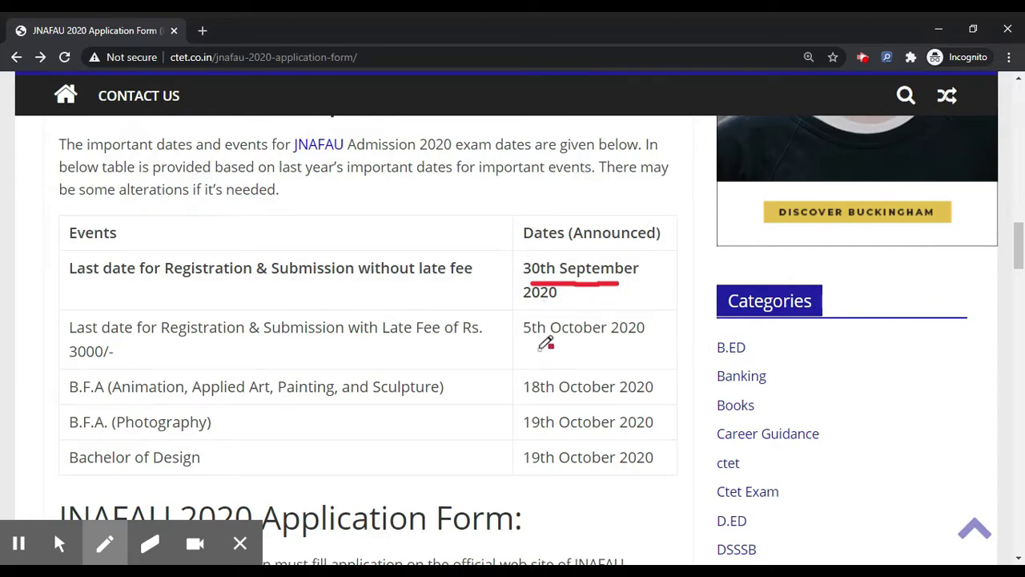
drag(530, 345, 595, 346)
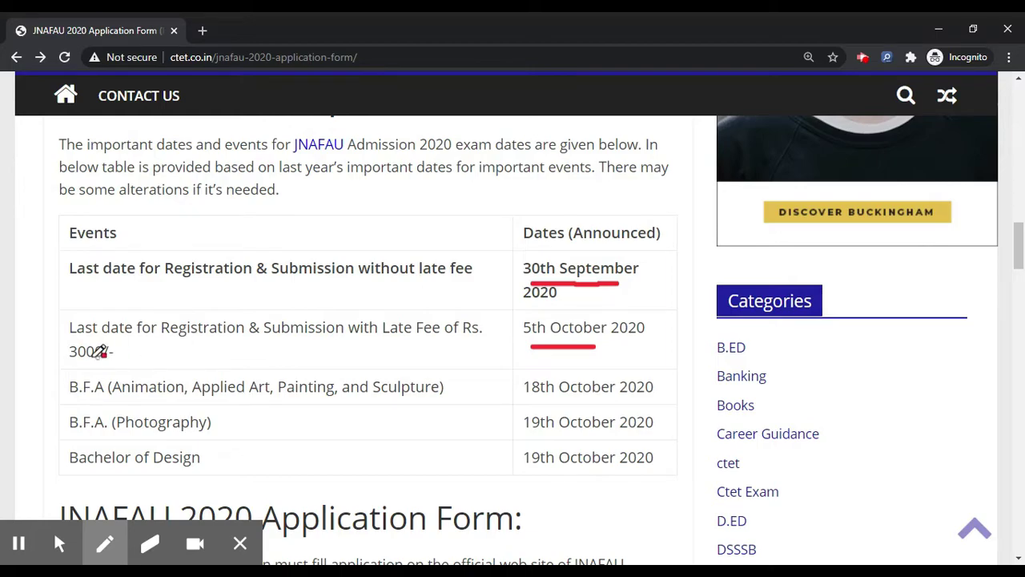
drag(76, 361, 113, 362)
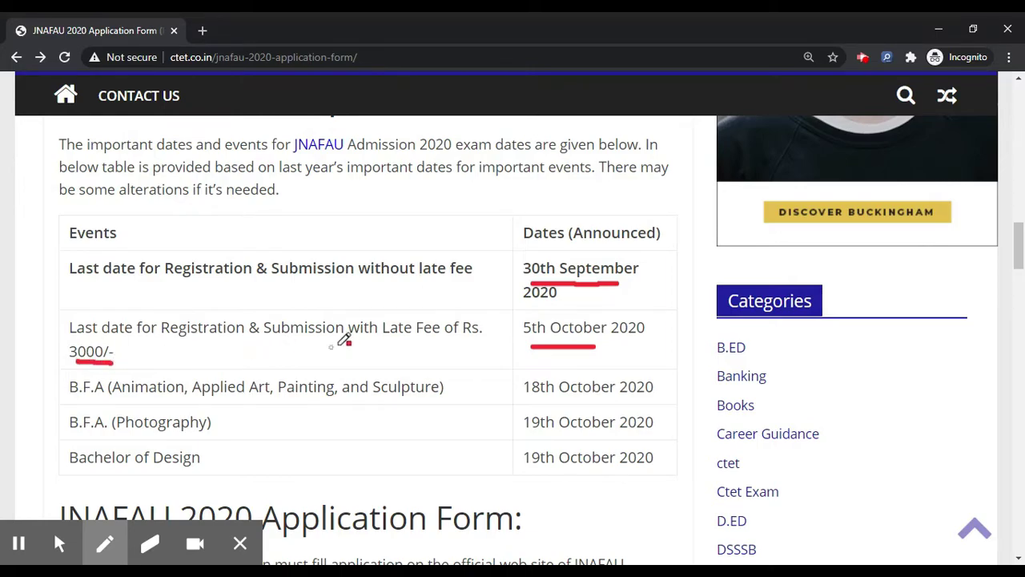
Underline the 18th and 19th October B.F.A, photography and Bachelor of Design dates, then stop annotating
scroll(350, 341, down, 1)
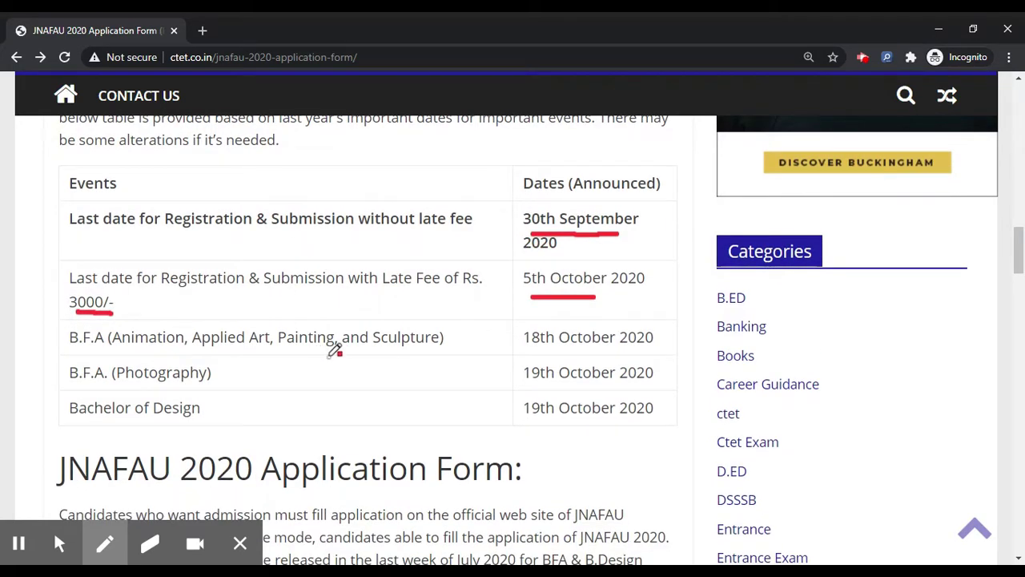
drag(524, 350, 568, 349)
mouse_move(558, 390)
mouse_down()
mouse_move(535, 392)
mouse_move(571, 390)
mouse_up()
drag(530, 421, 568, 419)
scroll(496, 368, up, 10)
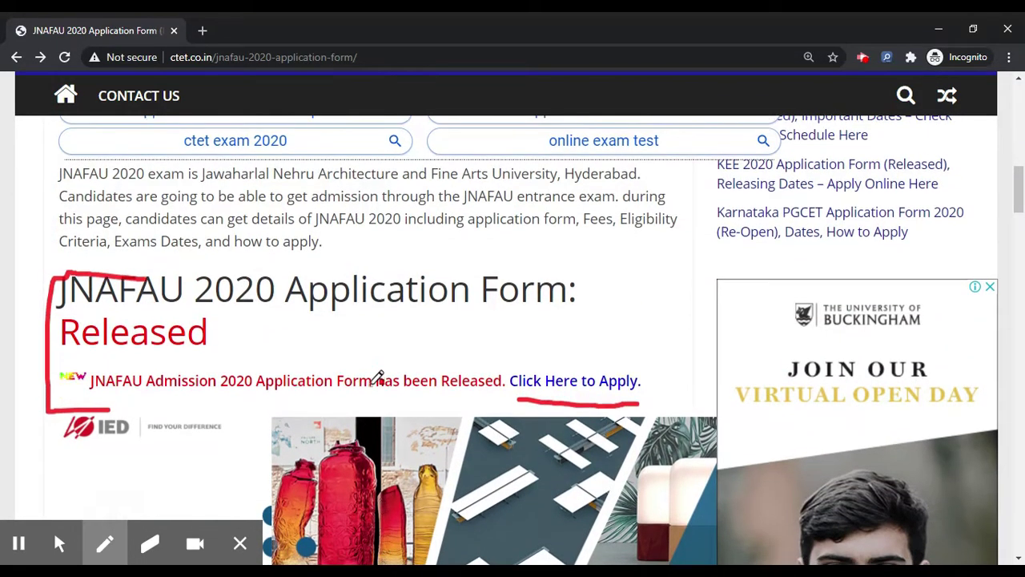
scroll(378, 376, down, 1)
click(59, 544)
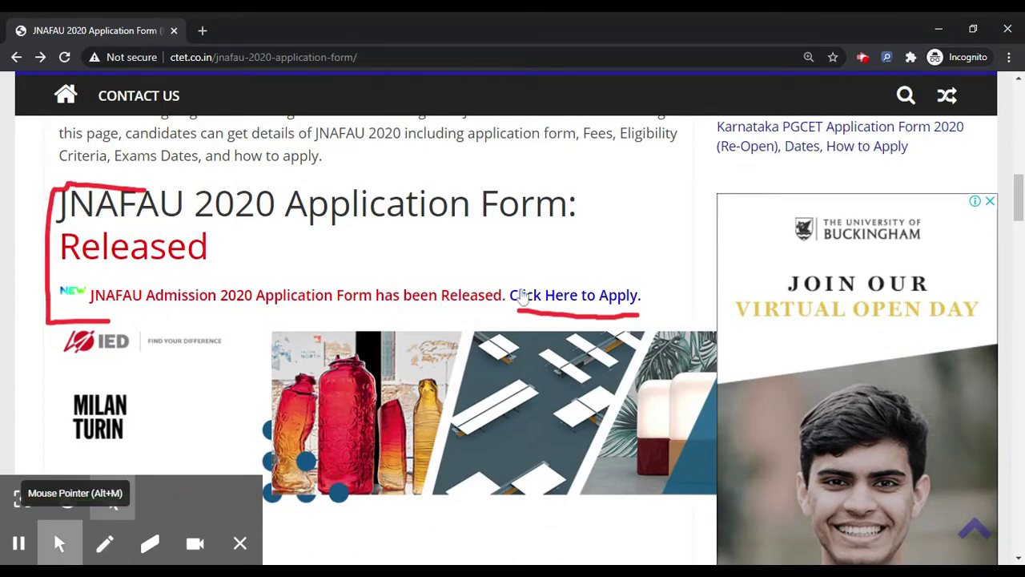
Follow 'Click Here to Apply' to jnafauadmissions.com and start 'Click Here to Apply Online'
click(585, 296)
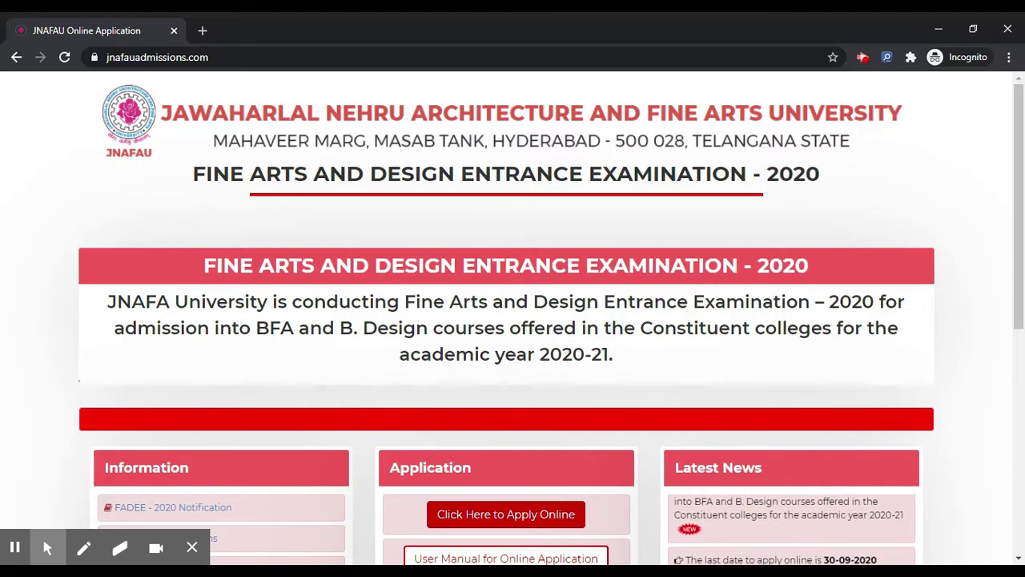
scroll(648, 277, down, 1)
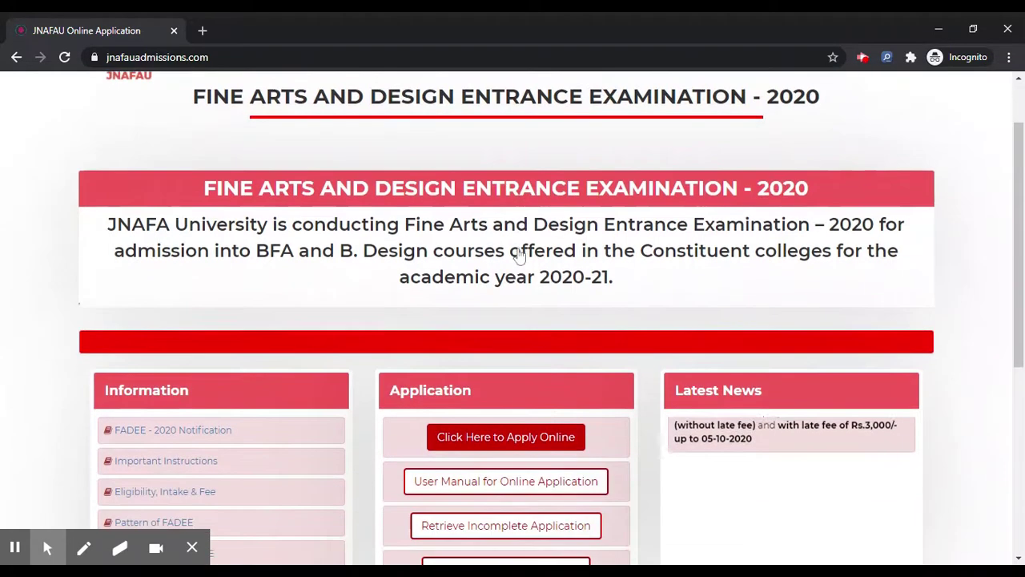
scroll(550, 293, down, 2)
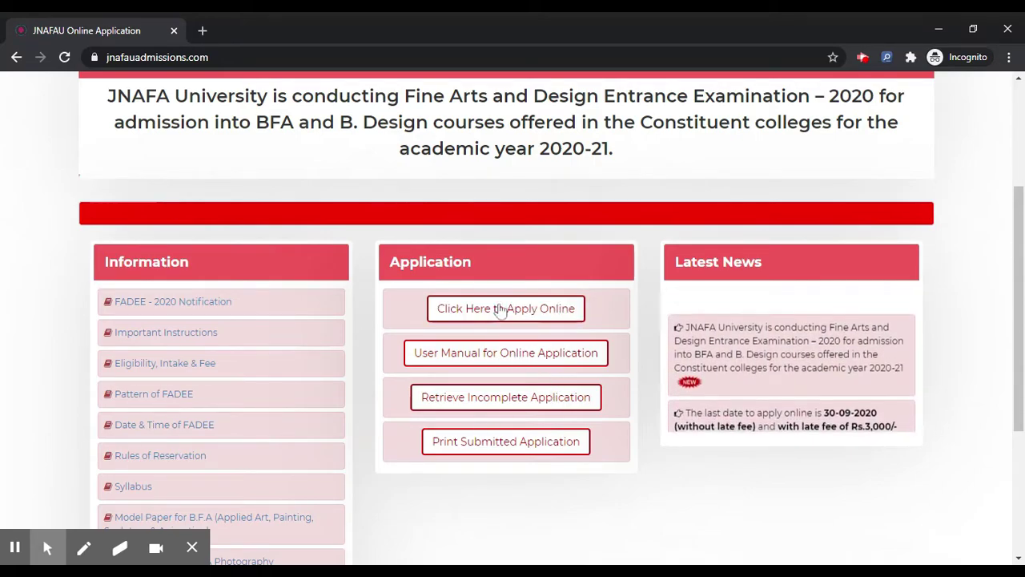
click(500, 309)
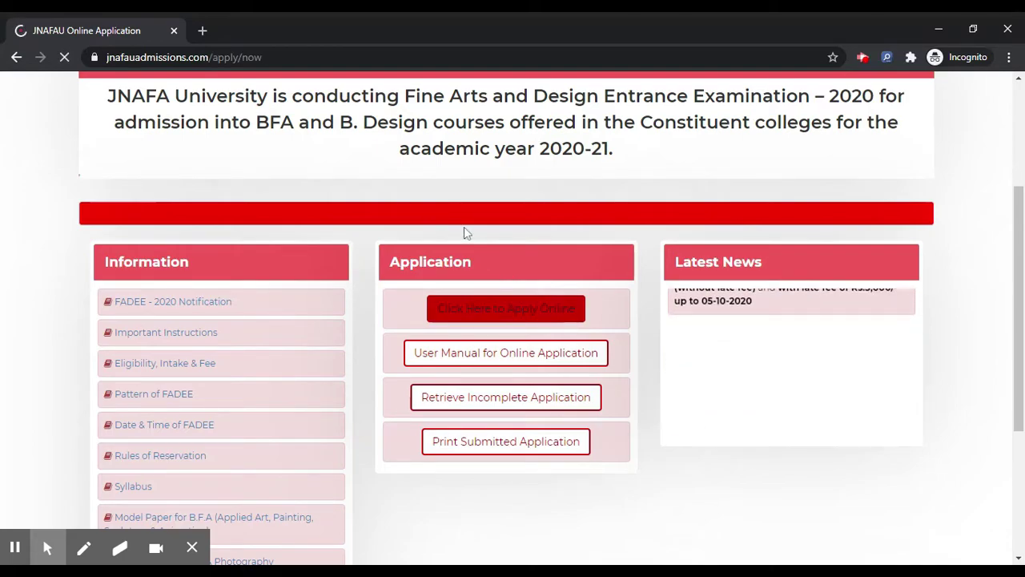
Choose stream B. Design (Interior Design), enter the candidate's name and set gender to Male
scroll(462, 229, down, 1)
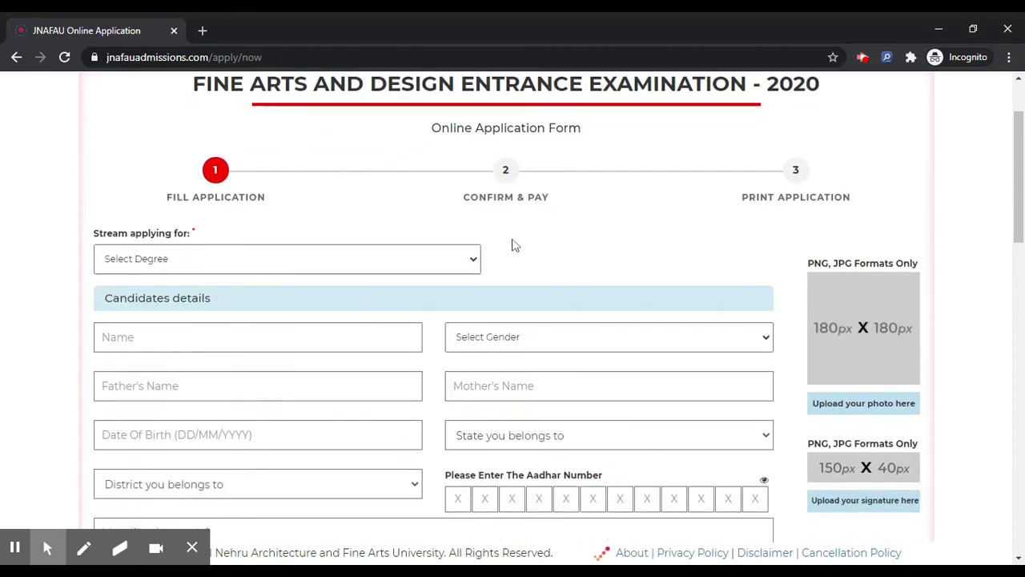
scroll(367, 257, down, 1)
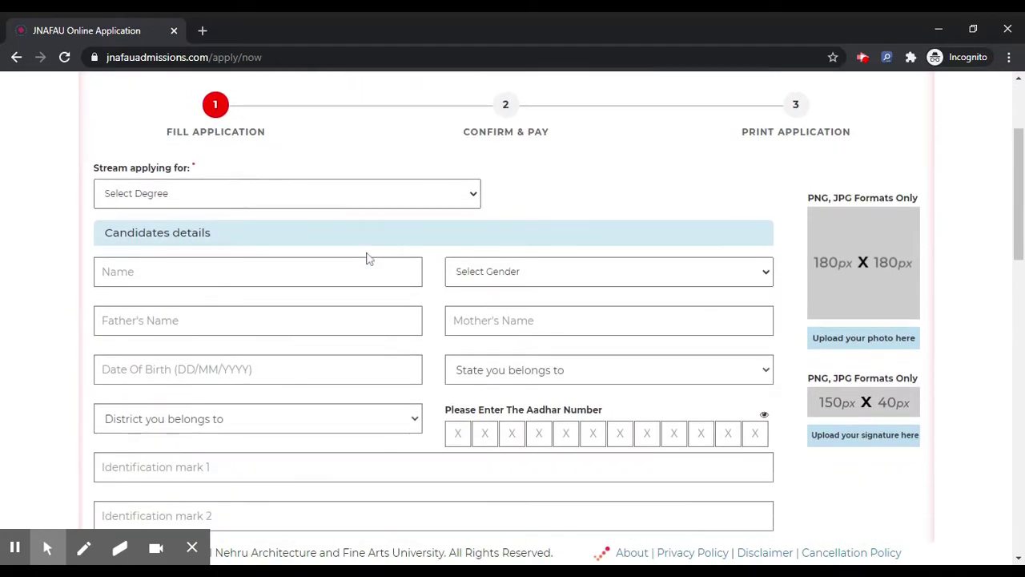
scroll(366, 256, down, 1)
click(337, 159)
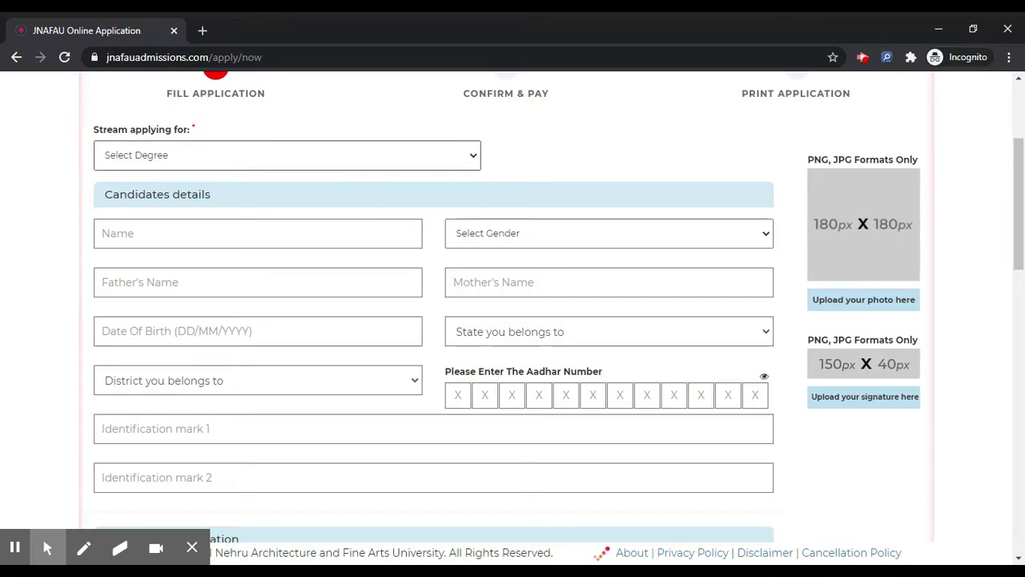
key(Return)
click(258, 233)
text(NAME)
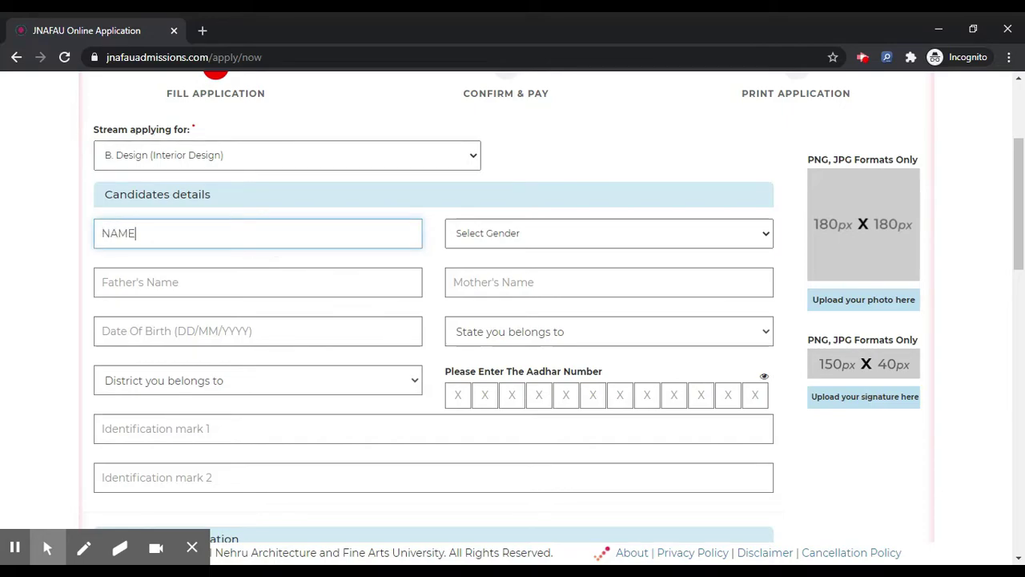
click(491, 241)
click(484, 278)
Enter the father's and mother's names
click(258, 282)
text(FATHER)
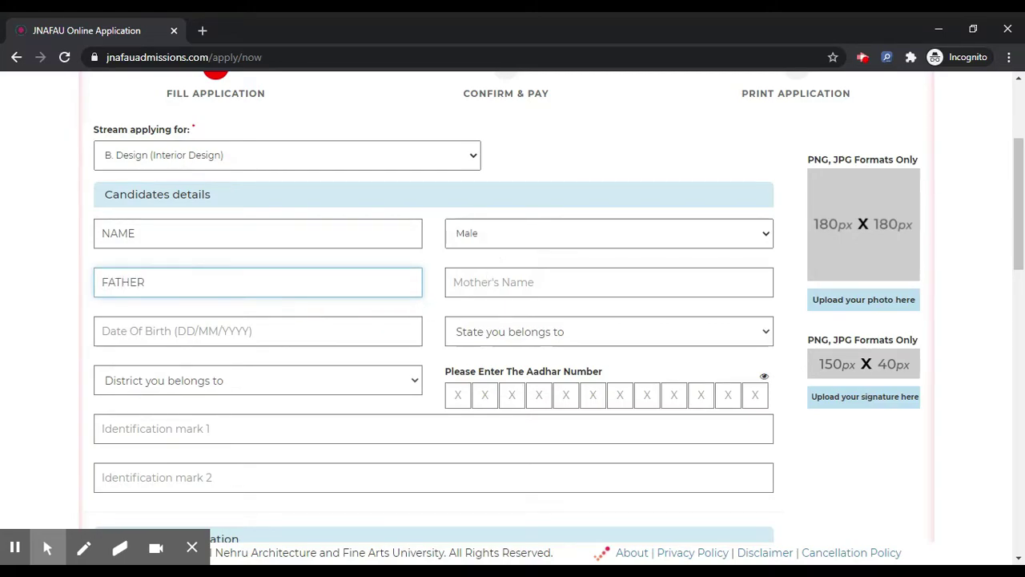
click(480, 281)
text(MOTHER)
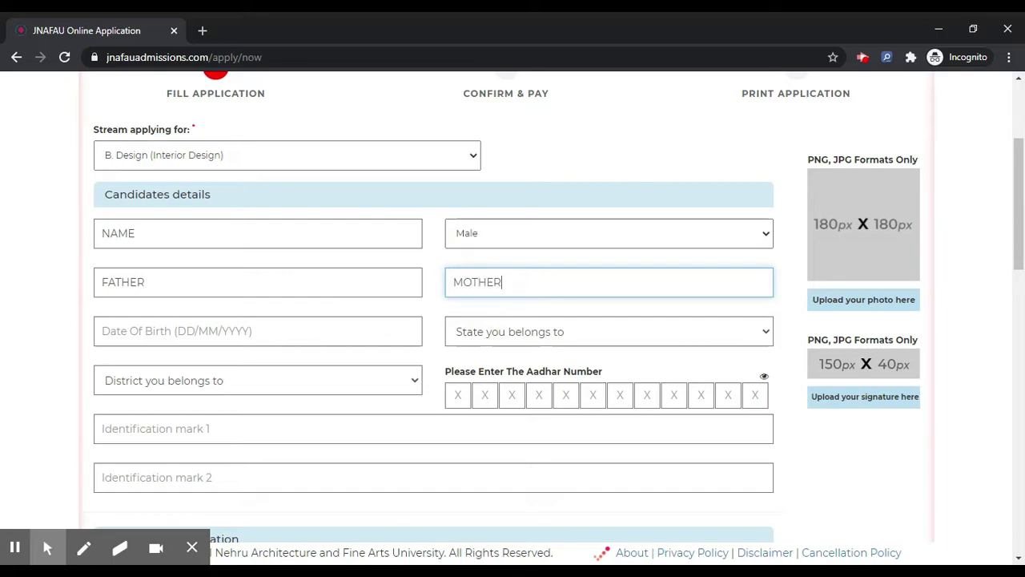
Set the date of birth to 06/06/1996 in the calendar and type delhi as State
click(341, 330)
double_click(184, 364)
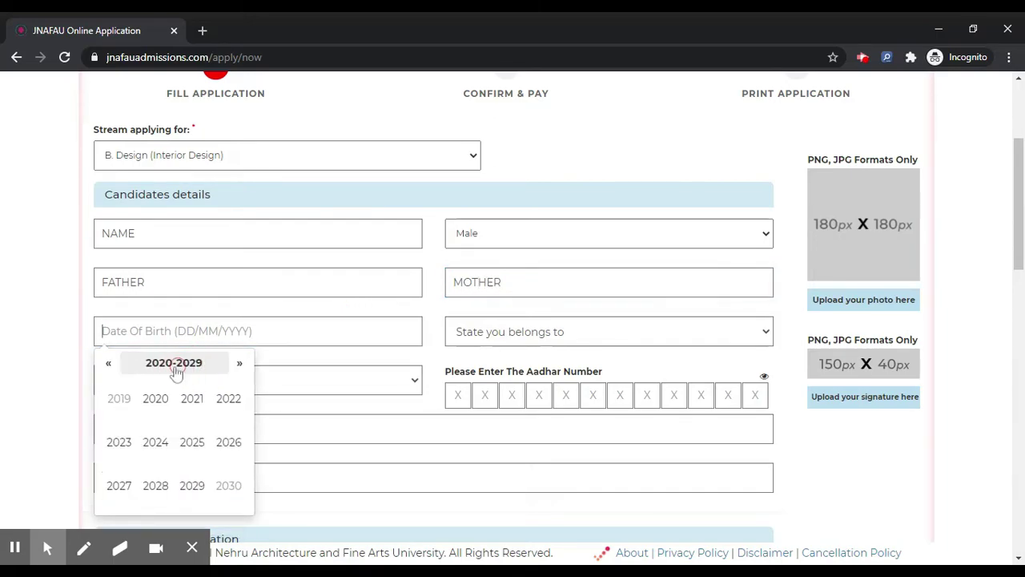
click(109, 367)
click(109, 367)
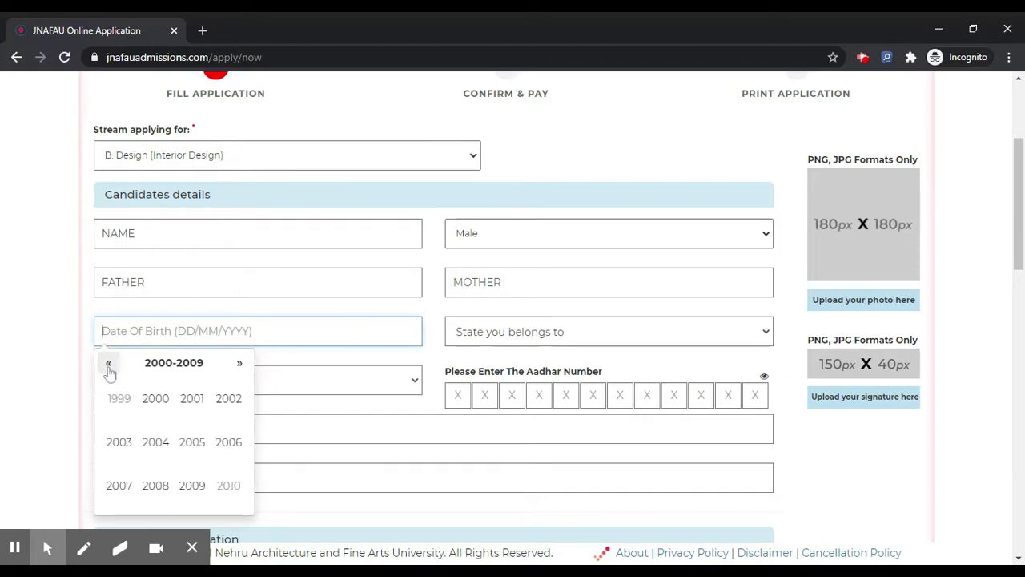
click(108, 365)
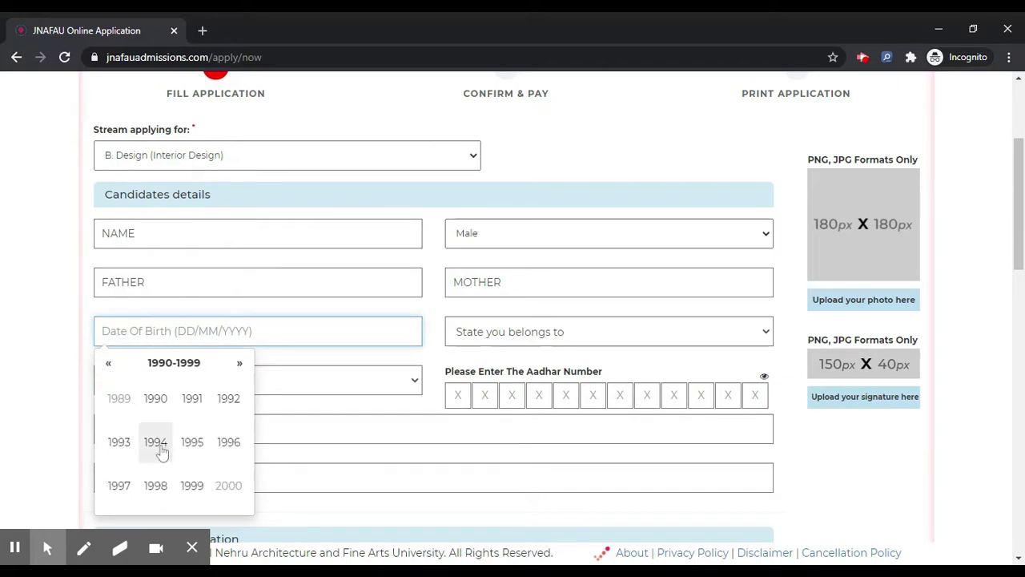
click(228, 441)
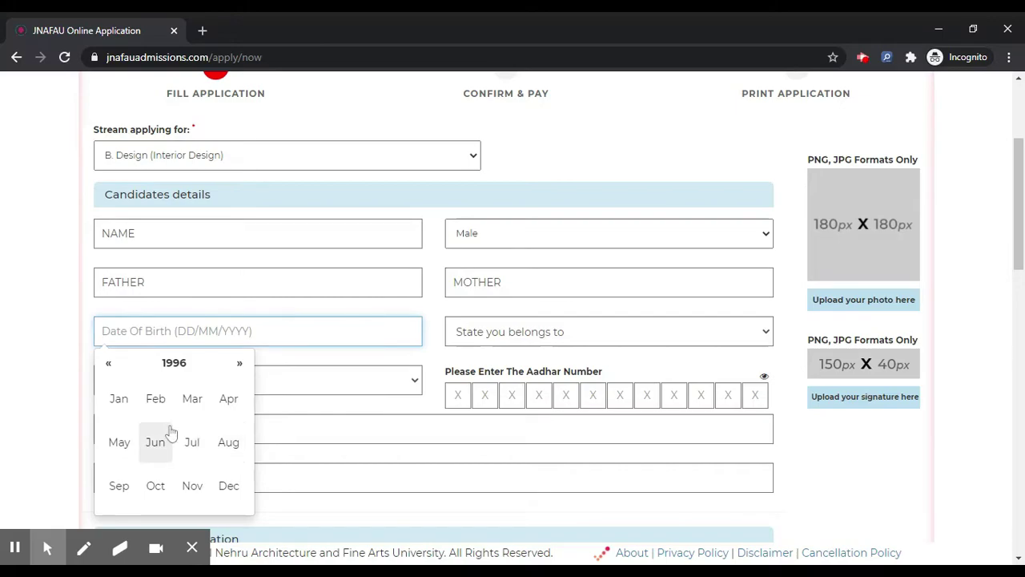
click(157, 440)
click(204, 431)
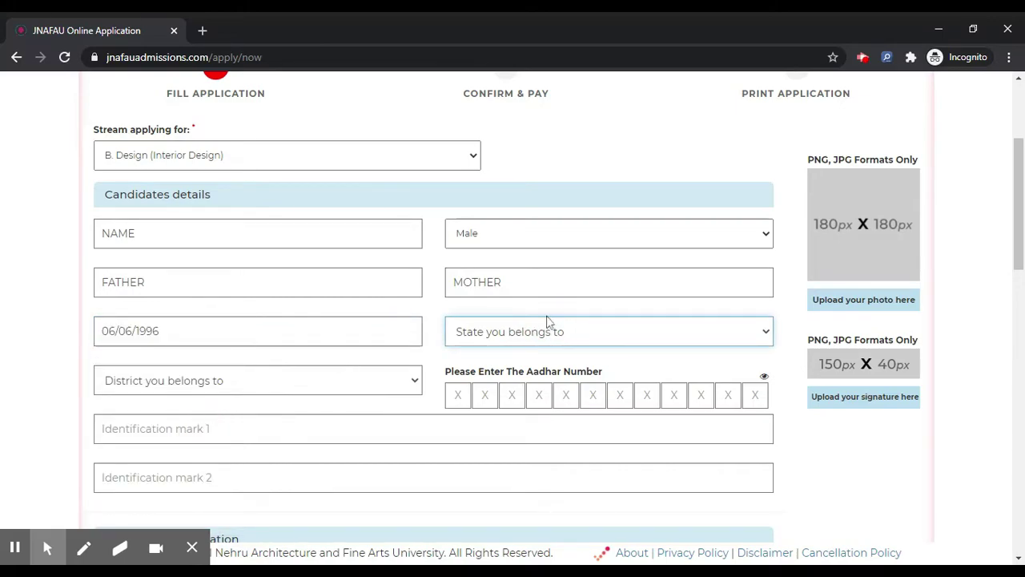
text(delhi)
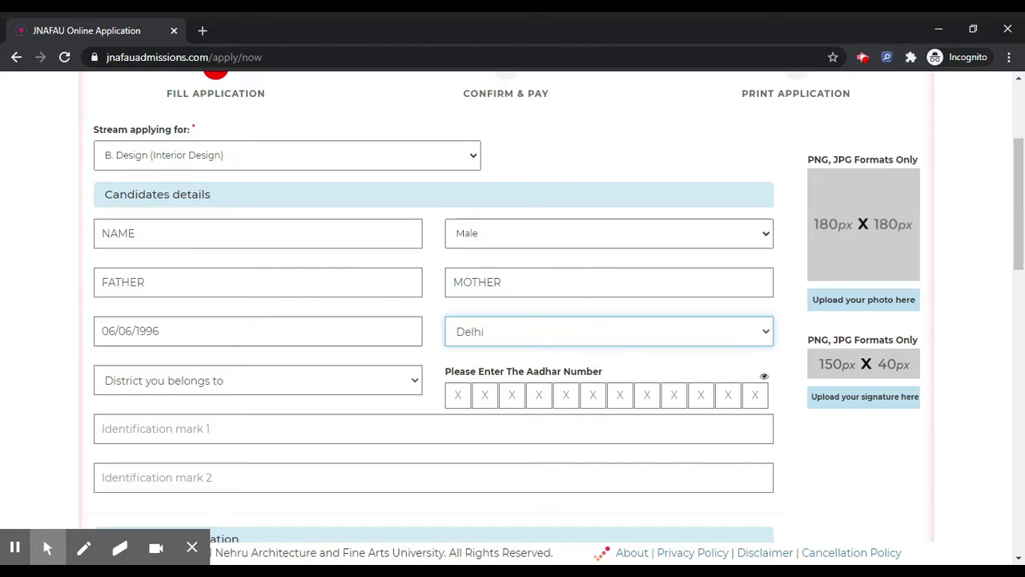
Select district East Delhi and enter the Aadhaar number
scroll(354, 300, down, 1)
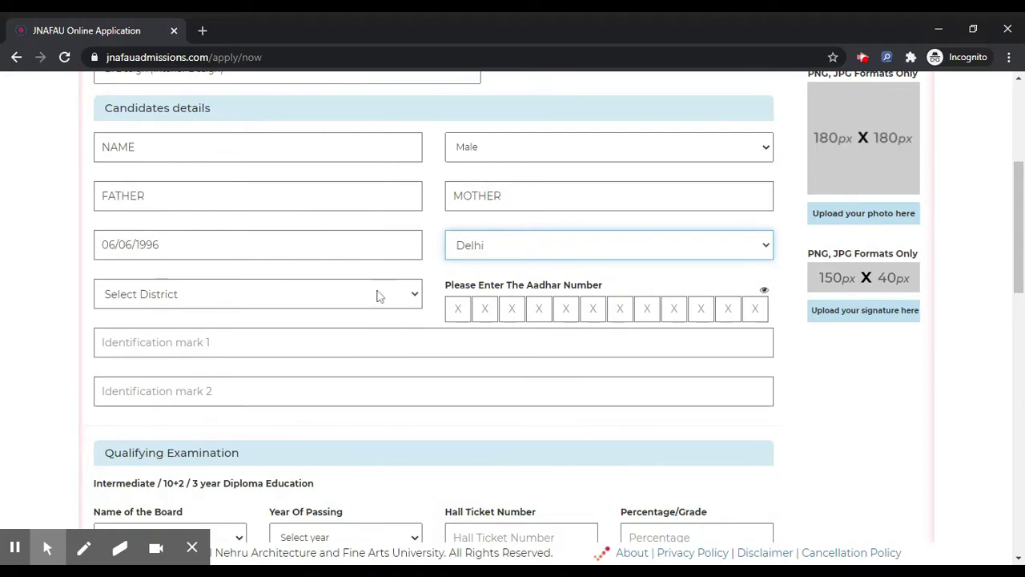
click(377, 296)
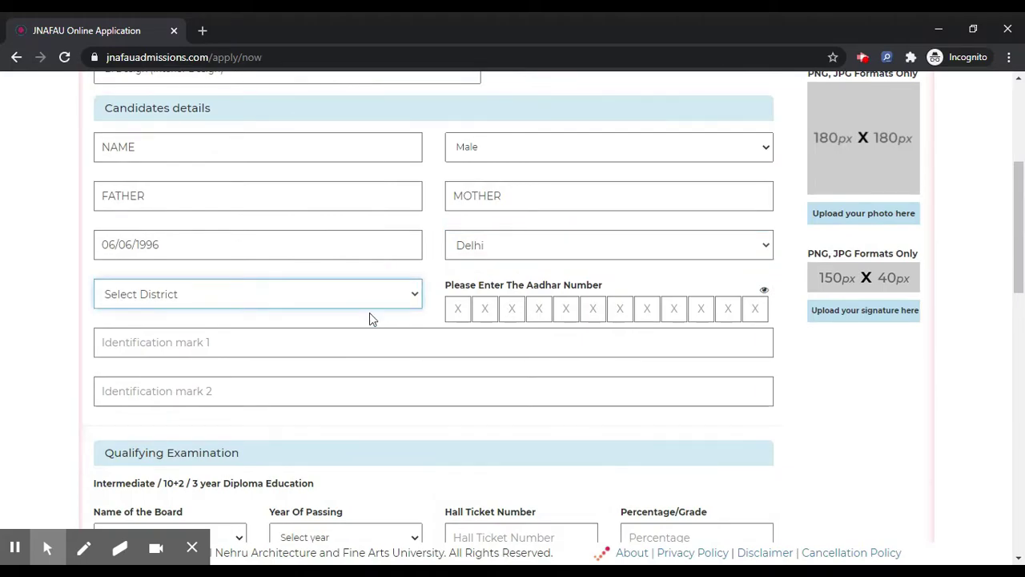
text(elhi)
click(457, 308)
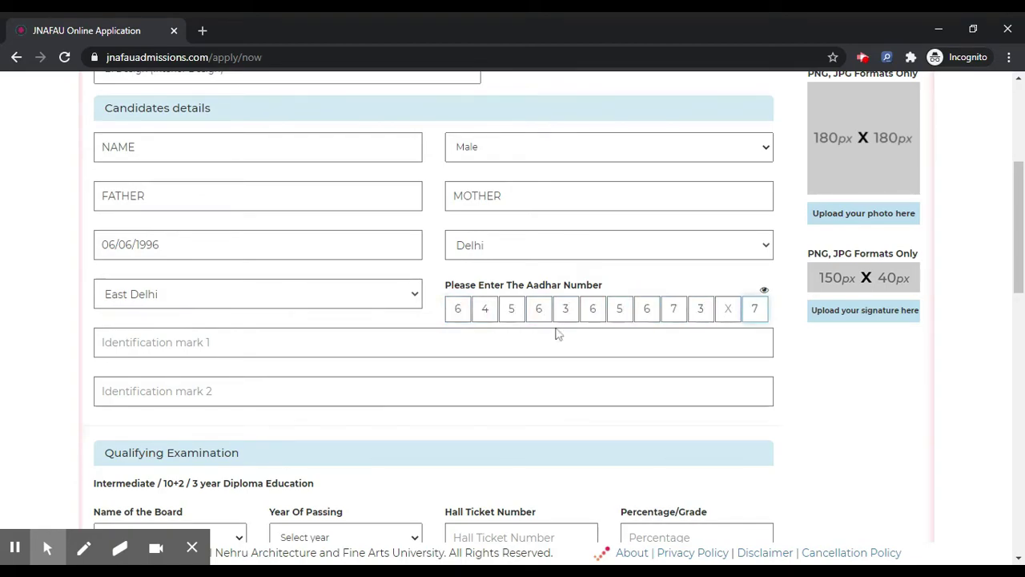
Visit the identification mark 1 and 2 fields, leaving them blank
scroll(512, 320, down, 1)
click(318, 289)
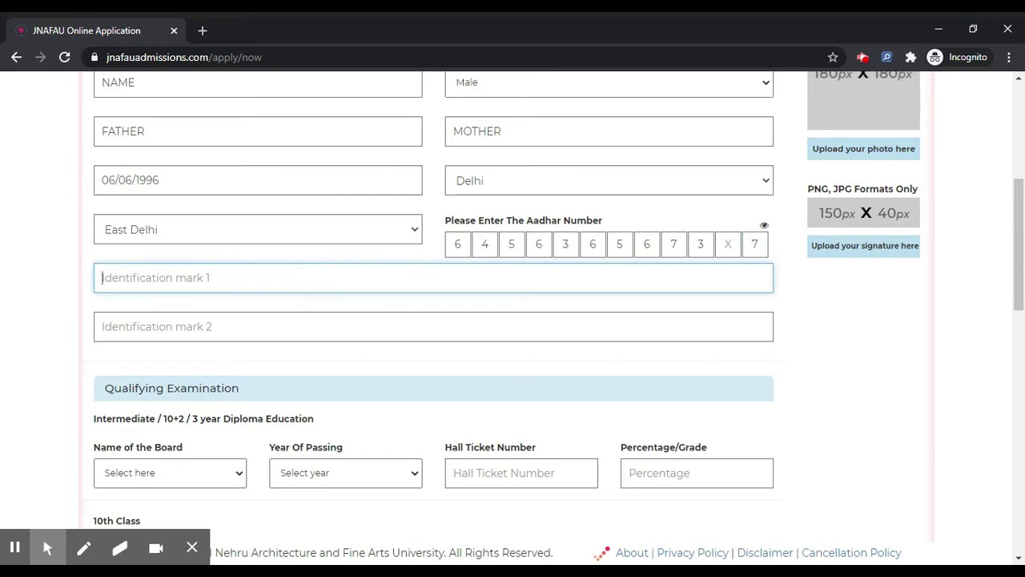
click(313, 324)
scroll(313, 324, up, 1)
click(297, 312)
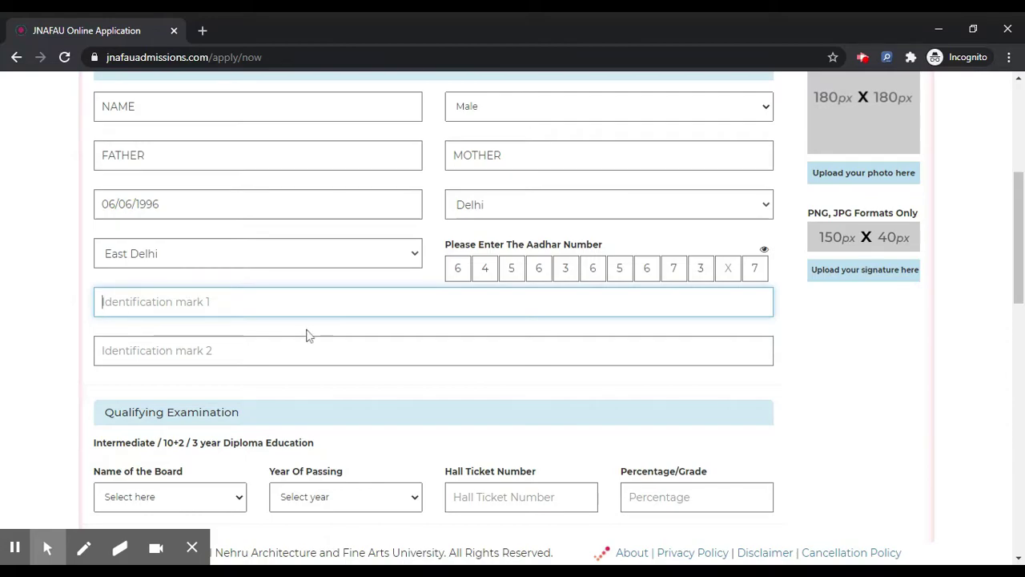
scroll(306, 340, down, 2)
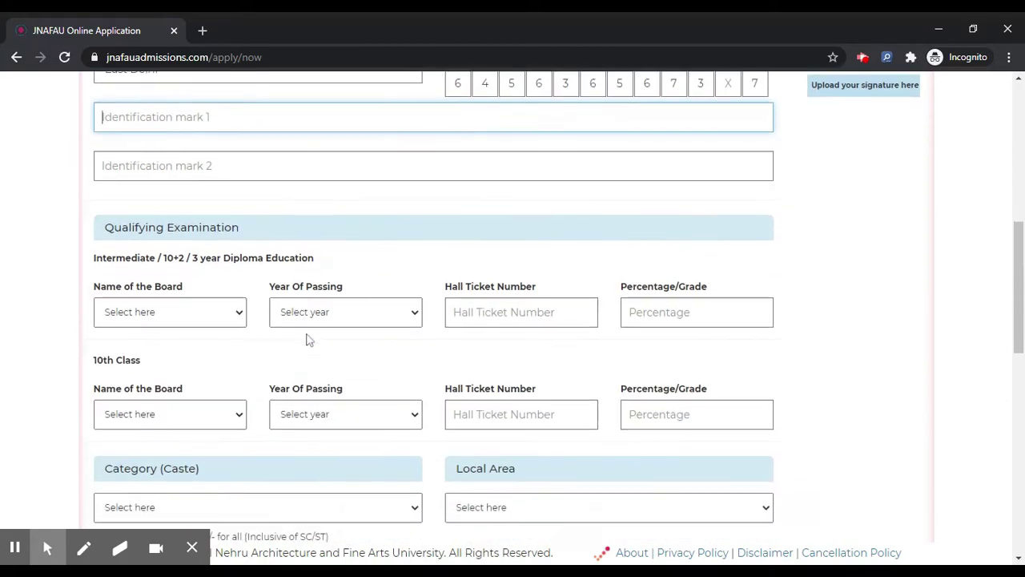
Enter Intermediate details: Telangana board, 2015, hall ticket number and 85%
click(183, 314)
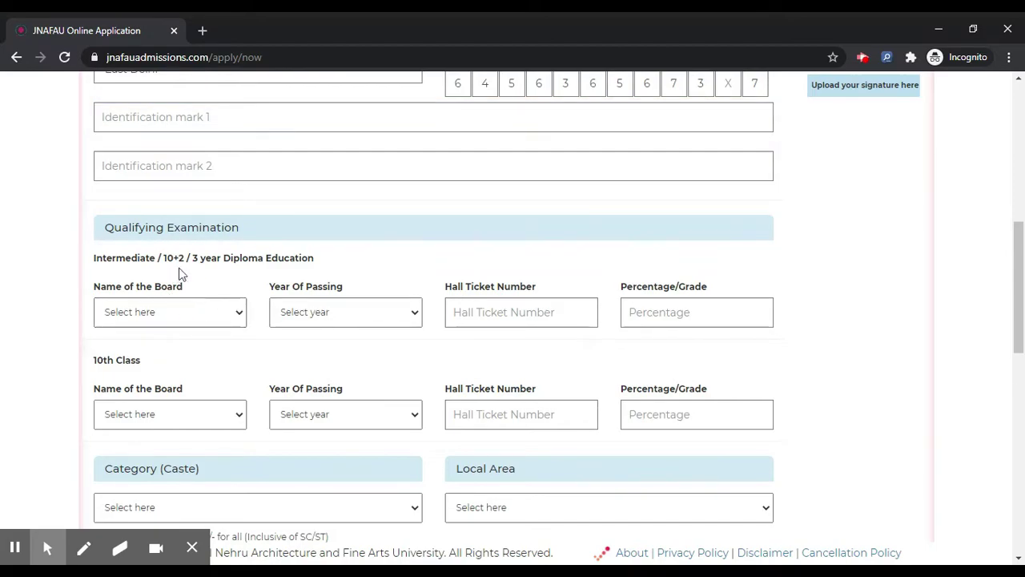
click(391, 264)
scroll(391, 263, down, 1)
scroll(284, 280, up, 1)
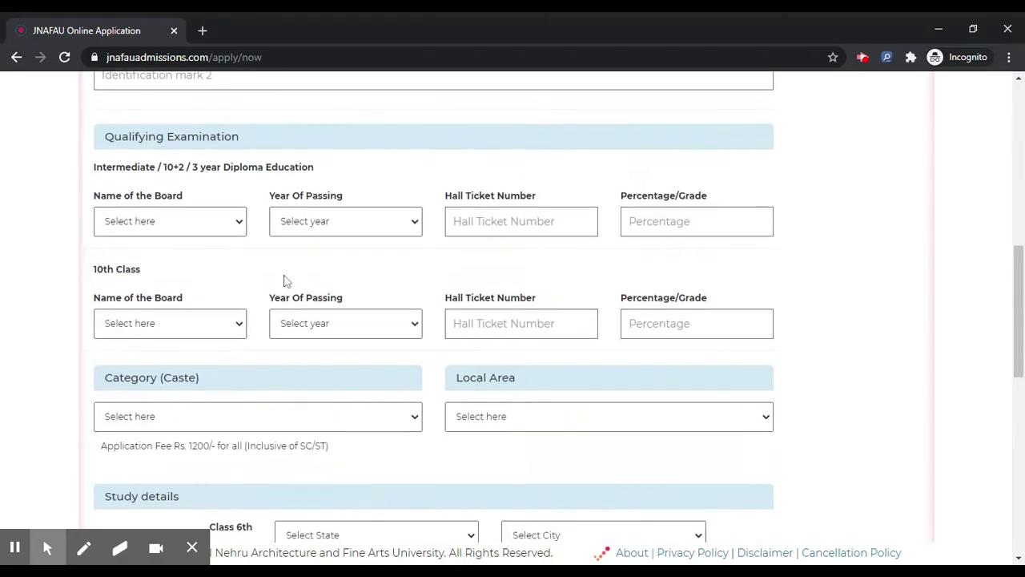
click(164, 231)
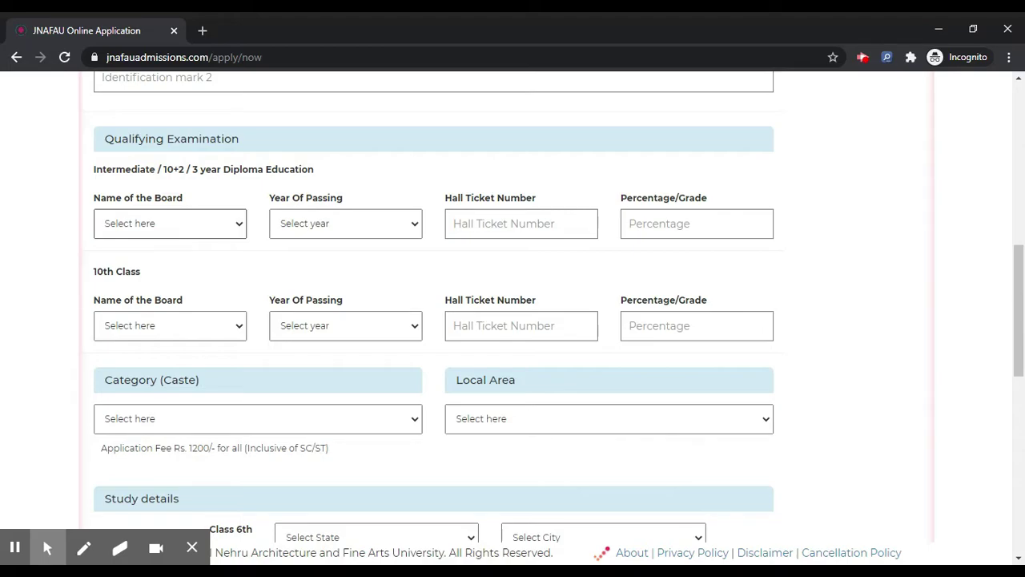
click(256, 262)
click(344, 225)
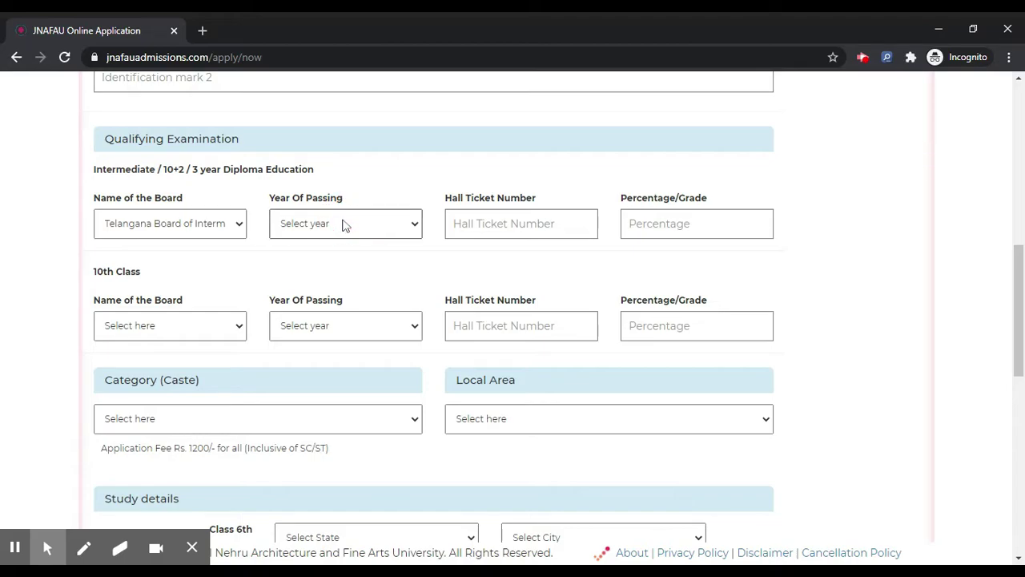
click(348, 247)
click(499, 223)
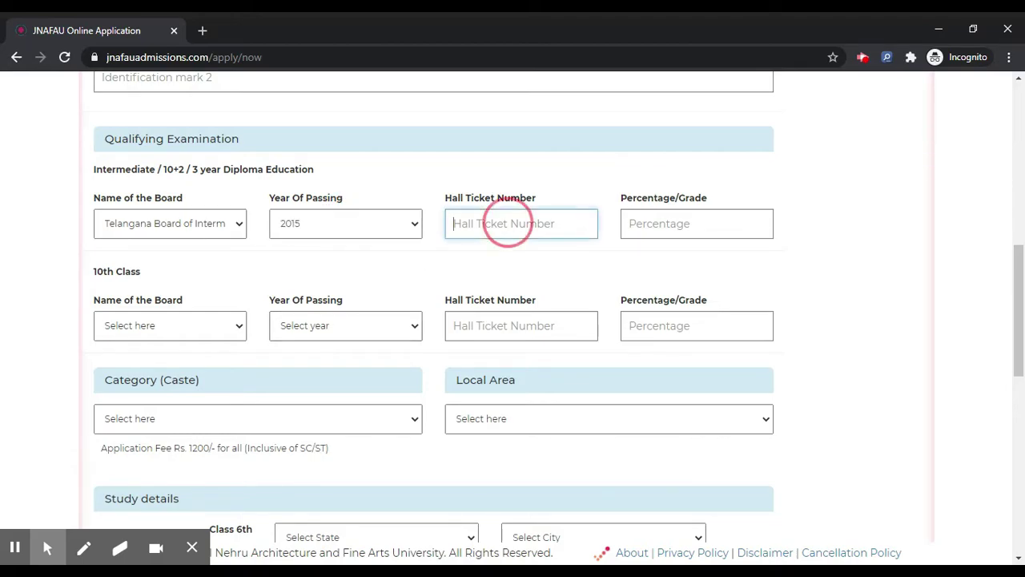
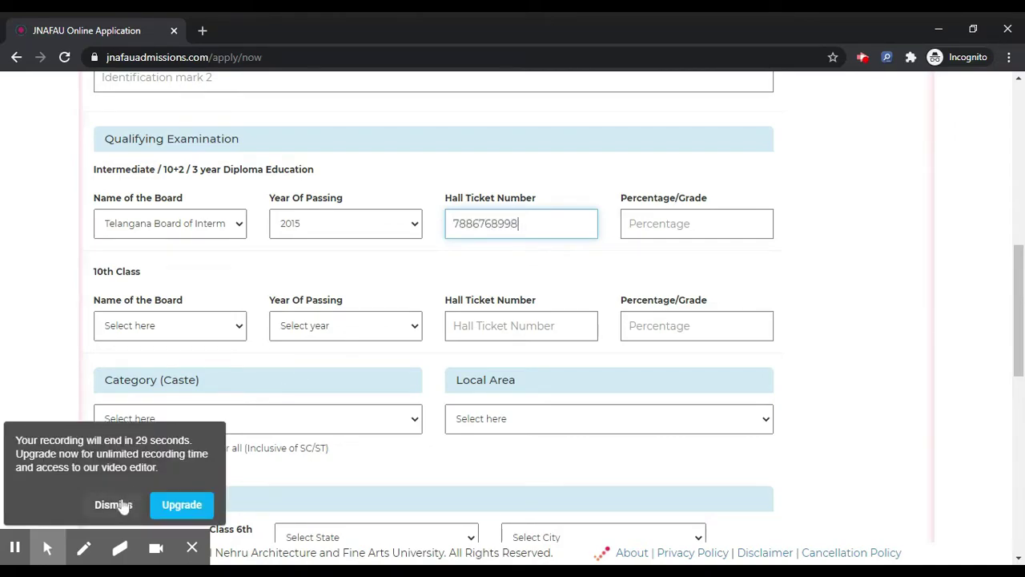
click(119, 503)
click(670, 230)
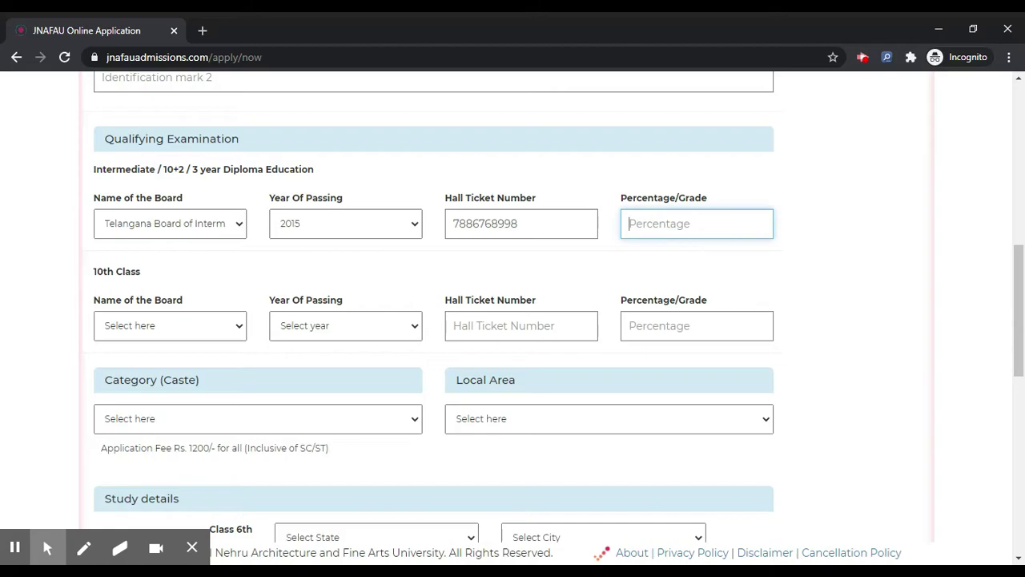
text(85)
Enter 10th Class details (CBSE, 2013, hall ticket number, 87%) and set caste category to OC
click(192, 338)
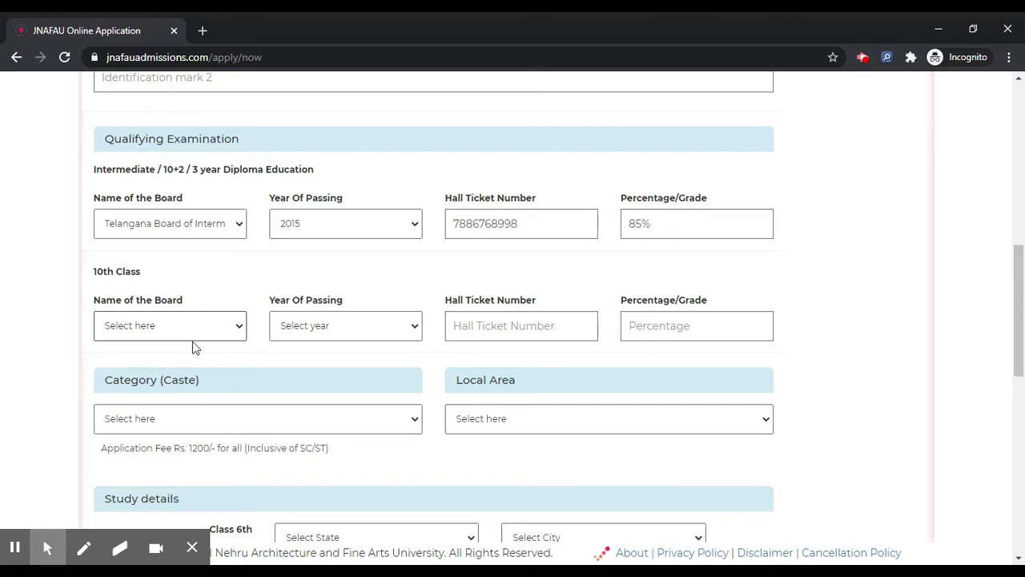
click(169, 356)
click(313, 318)
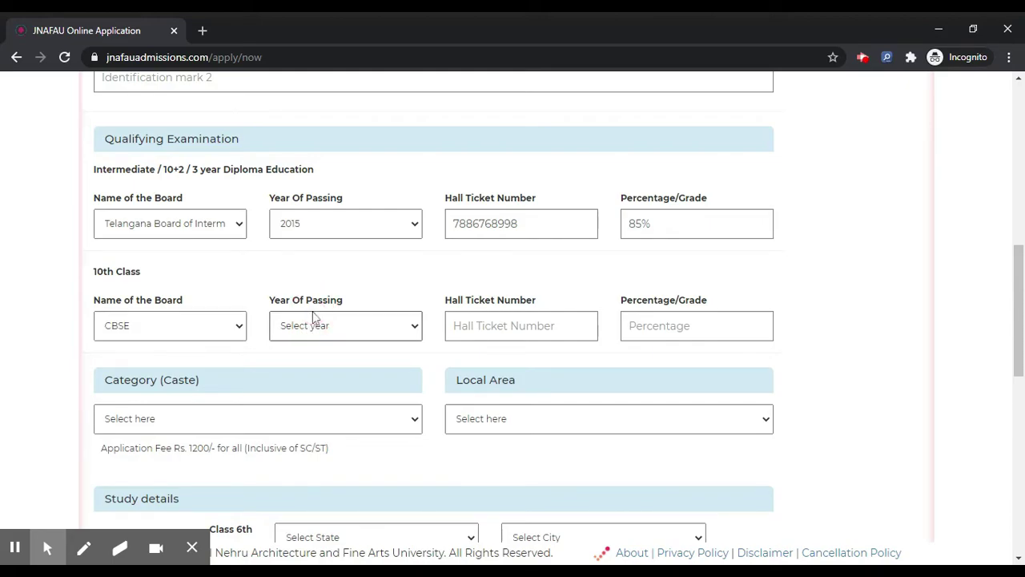
text(2013)
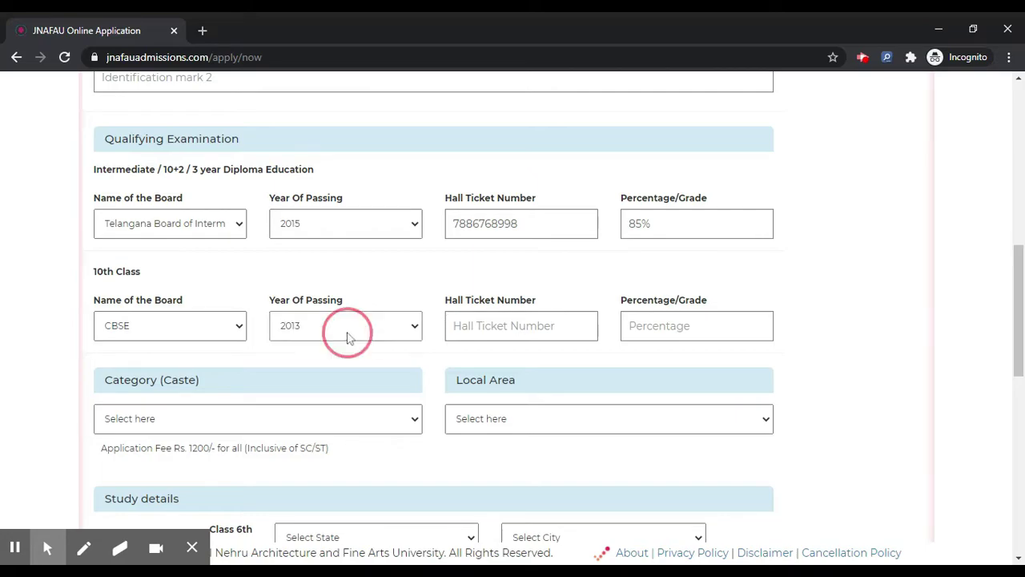
click(491, 330)
click(698, 325)
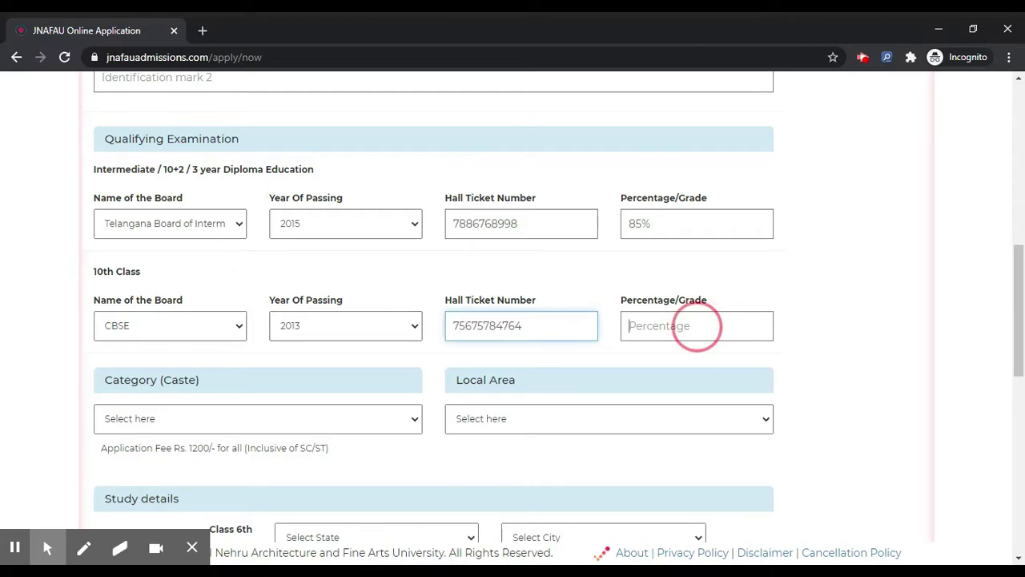
text(87%)
scroll(410, 334, down, 1)
click(326, 328)
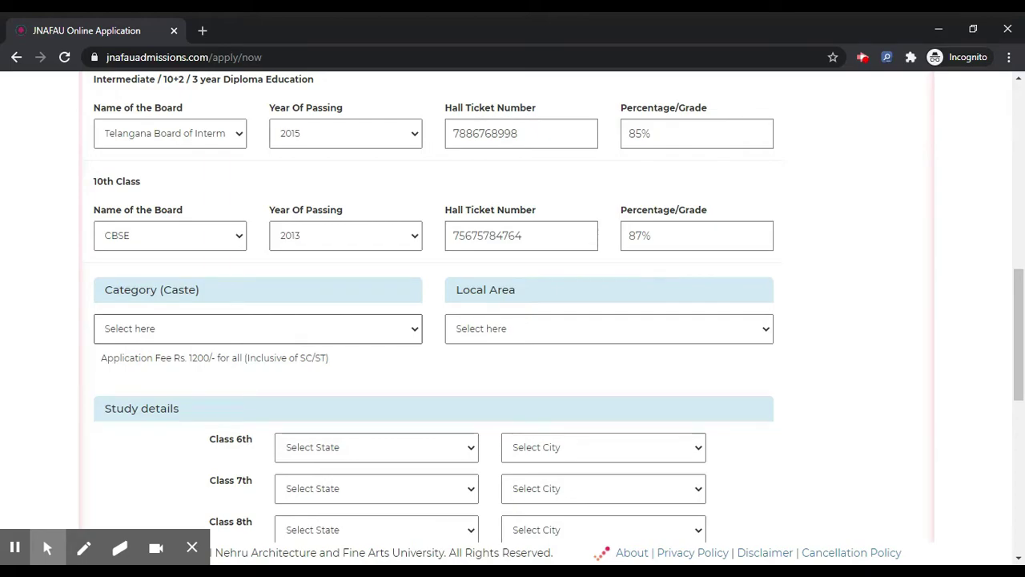
key(Down)
Set Local Area to NL (Non-local)
click(465, 329)
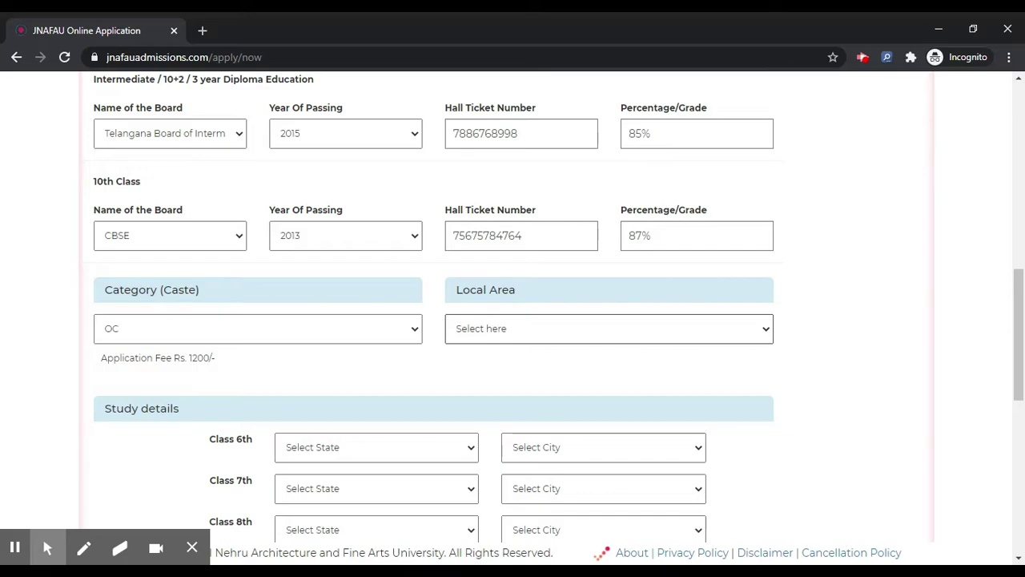
key(Down)
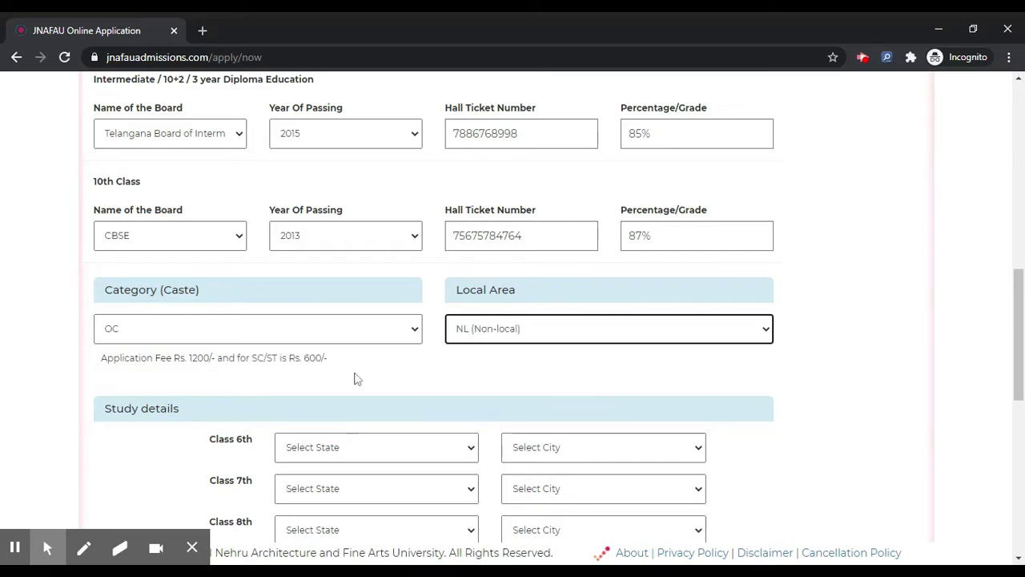
scroll(356, 378, down, 1)
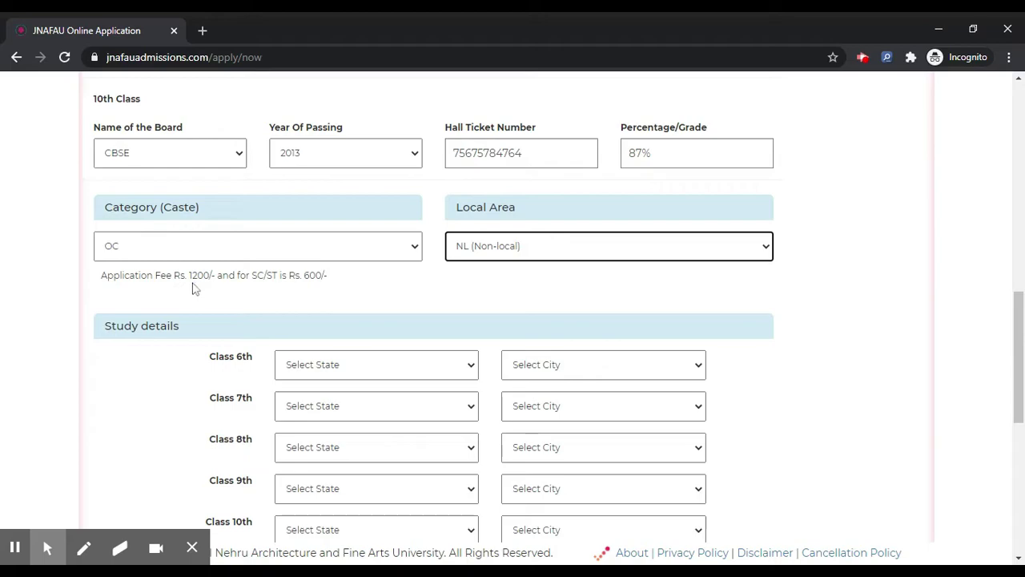
Highlight the Rs. 1200 and Rs. 600 SC/ST fee amounts in the fee note
double_click(202, 274)
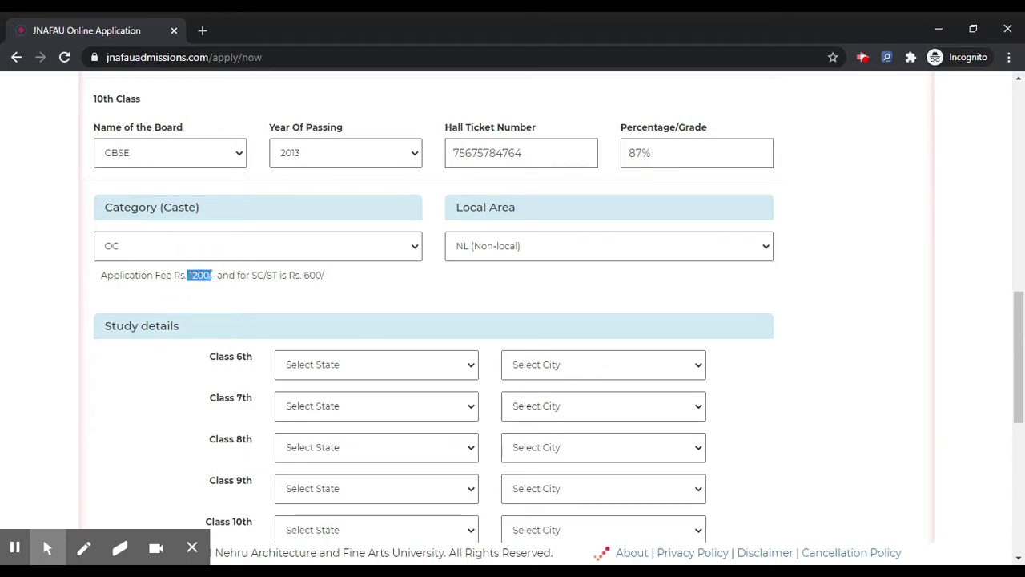
double_click(314, 275)
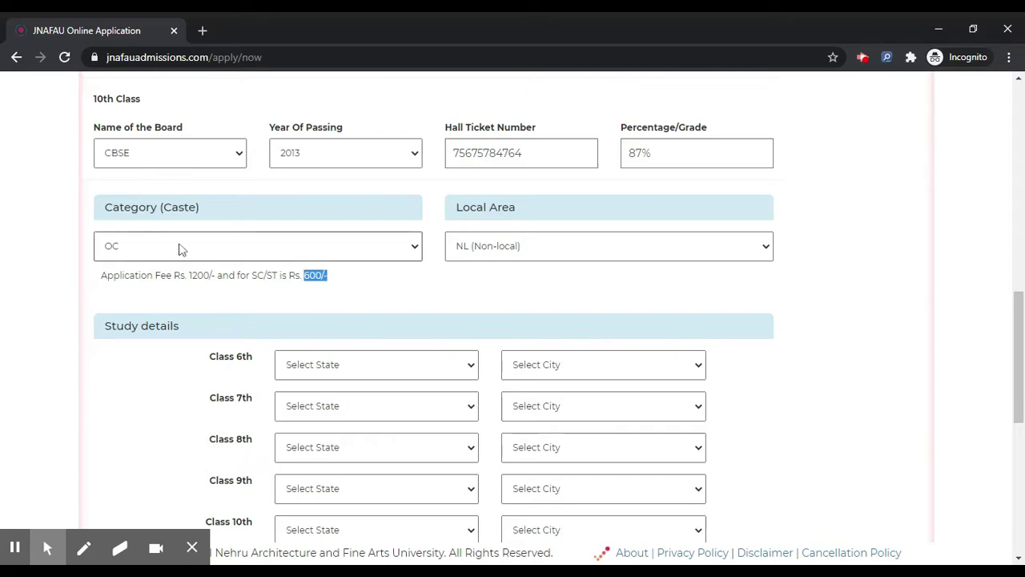
drag(189, 276, 212, 276)
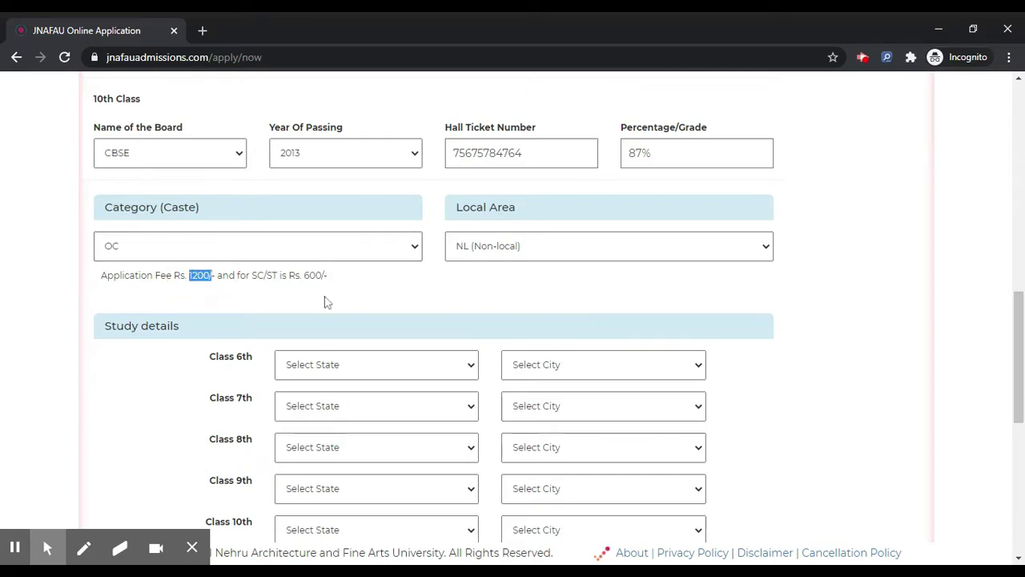
scroll(326, 301, down, 2)
click(340, 238)
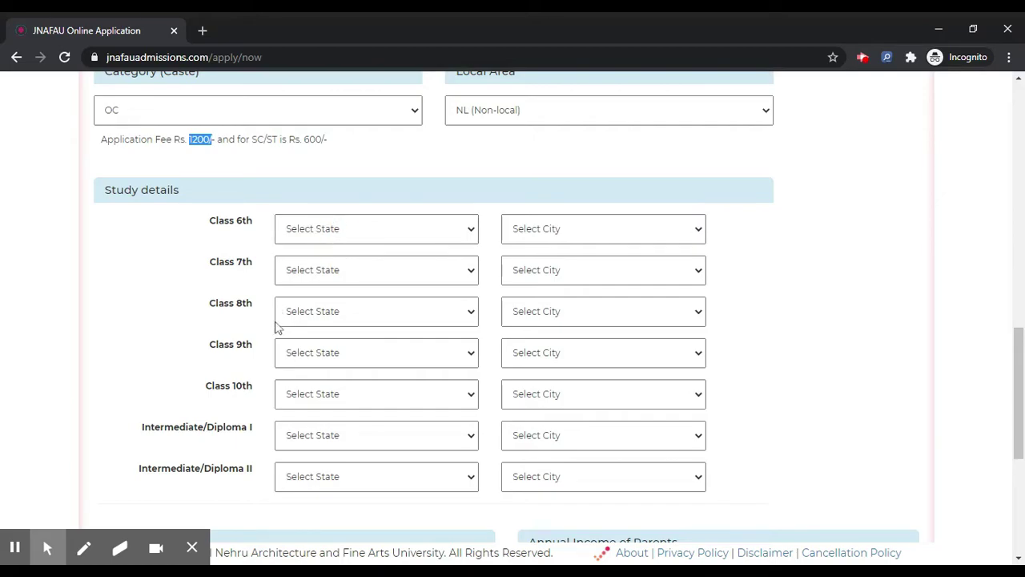
Choose study states for Classes 6th–10th, mostly Delhi
text(de)
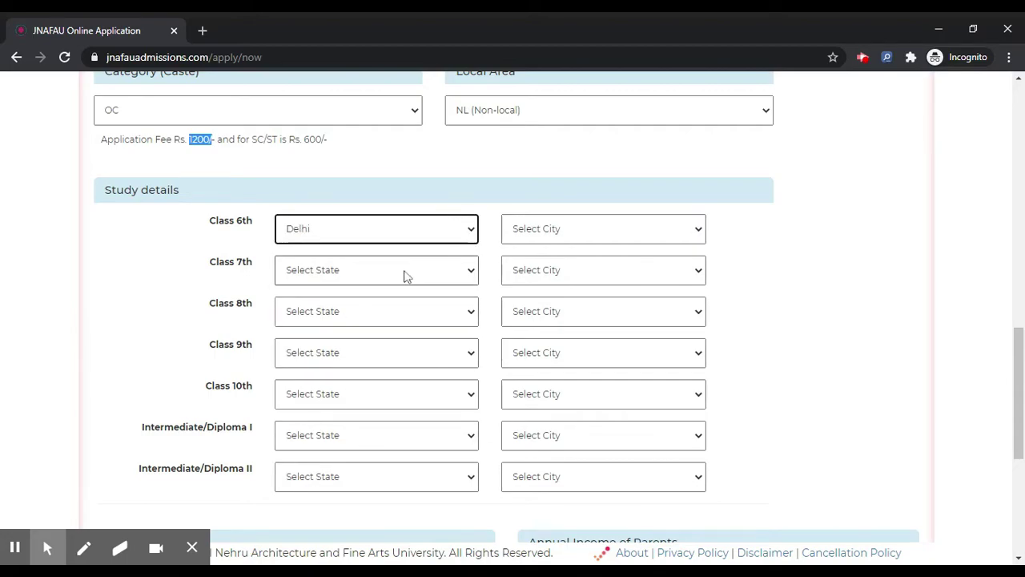
text(de)
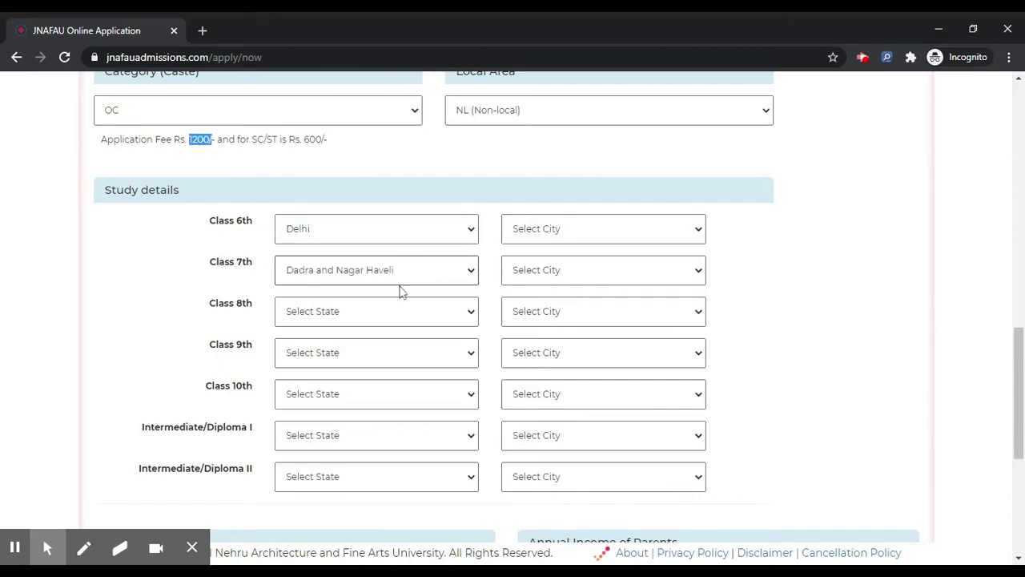
text(ot)
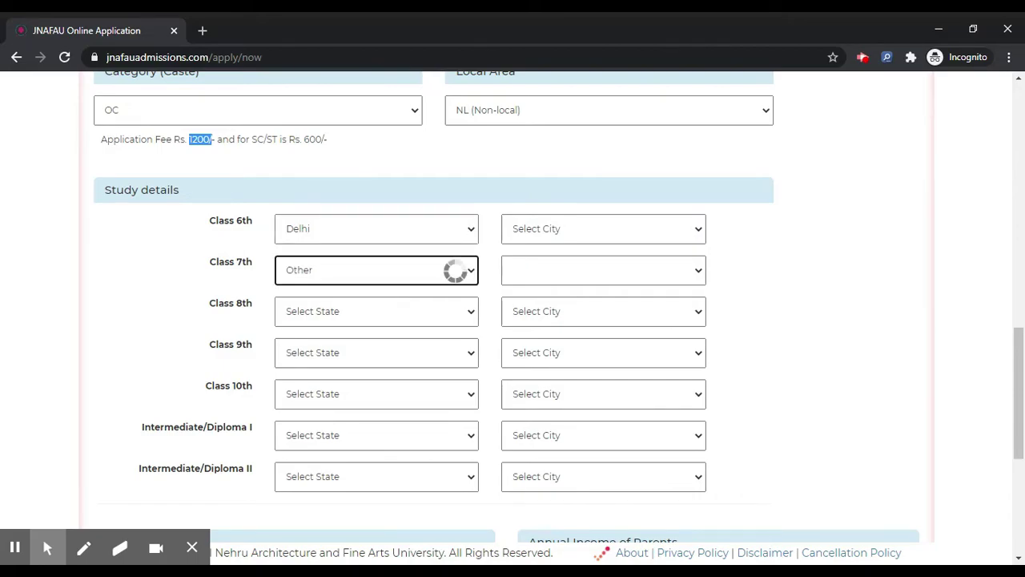
click(331, 310)
text(de)
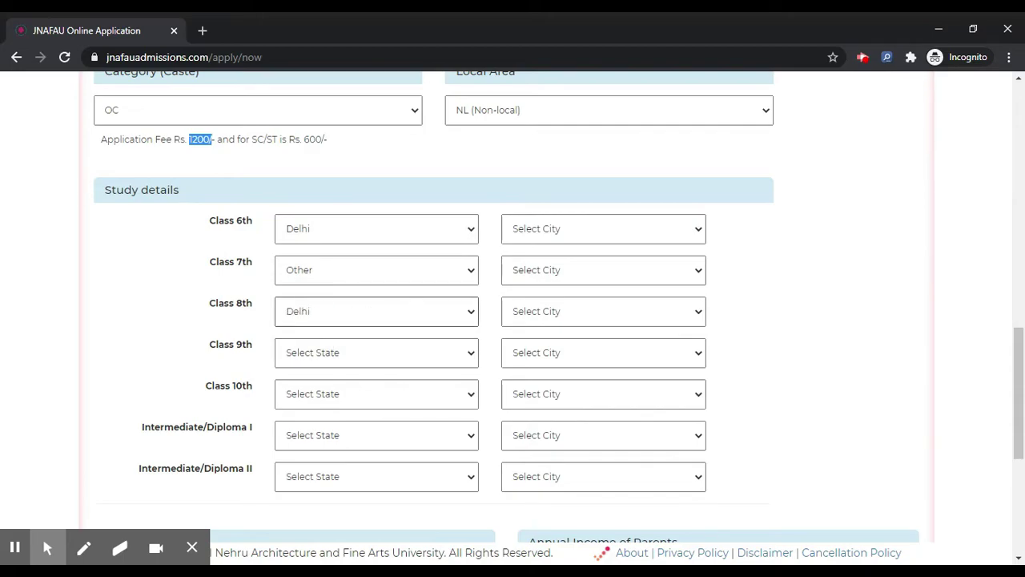
text(pude)
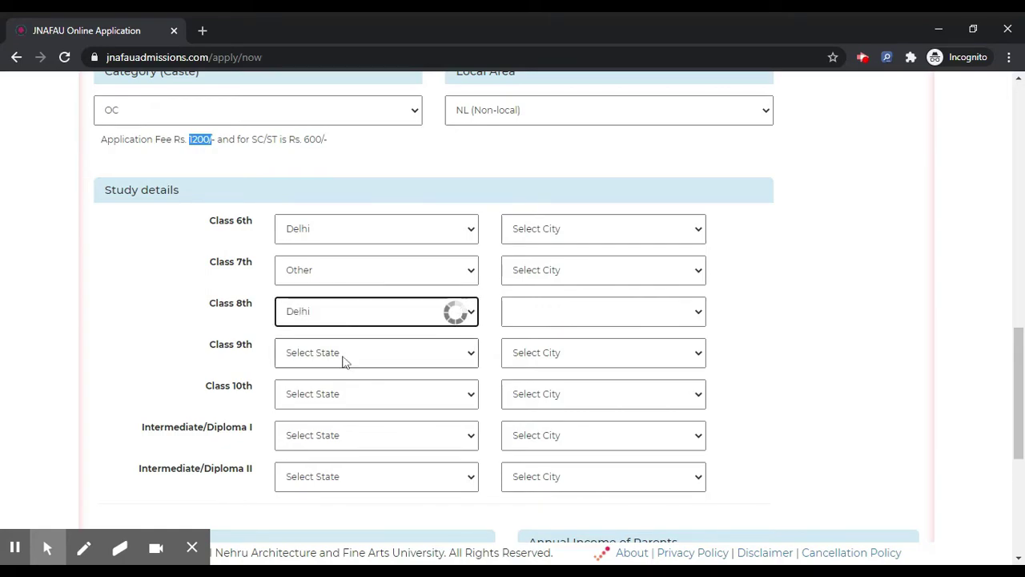
text(de)
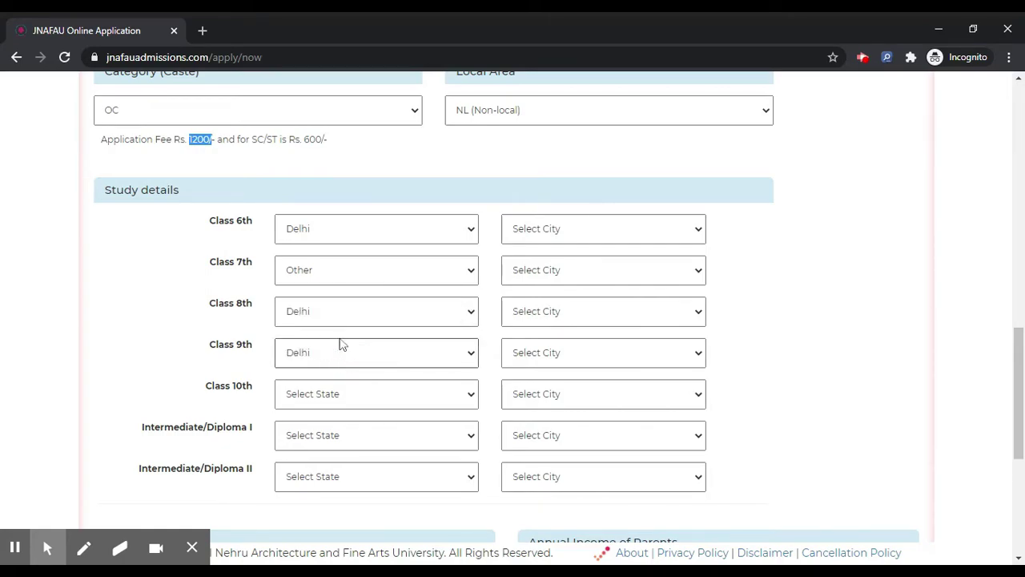
key(Return)
click(341, 396)
text(de)
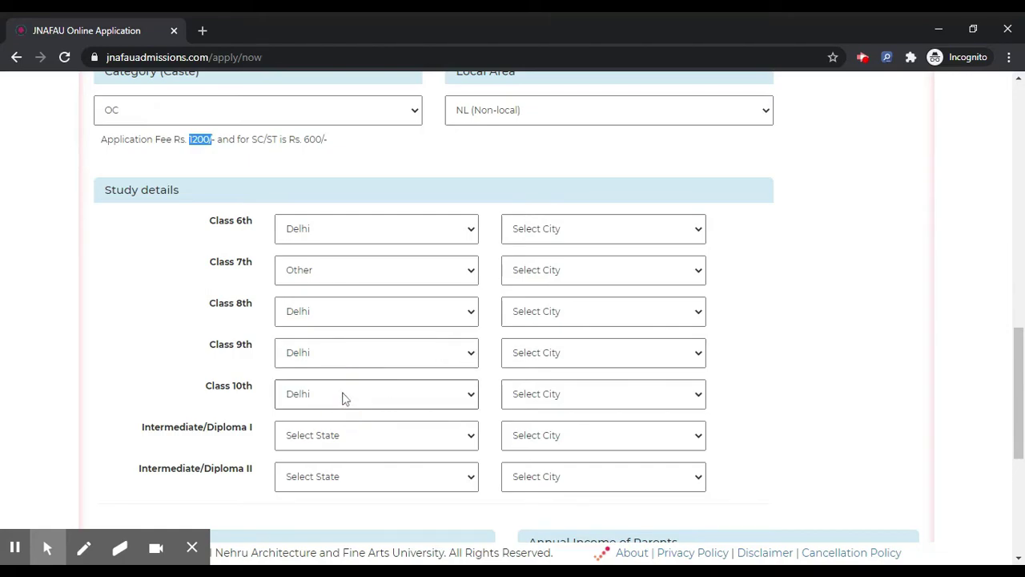
key(Return)
Set the study city to Delhi for Classes 6th through 10th
click(556, 230)
text(de)
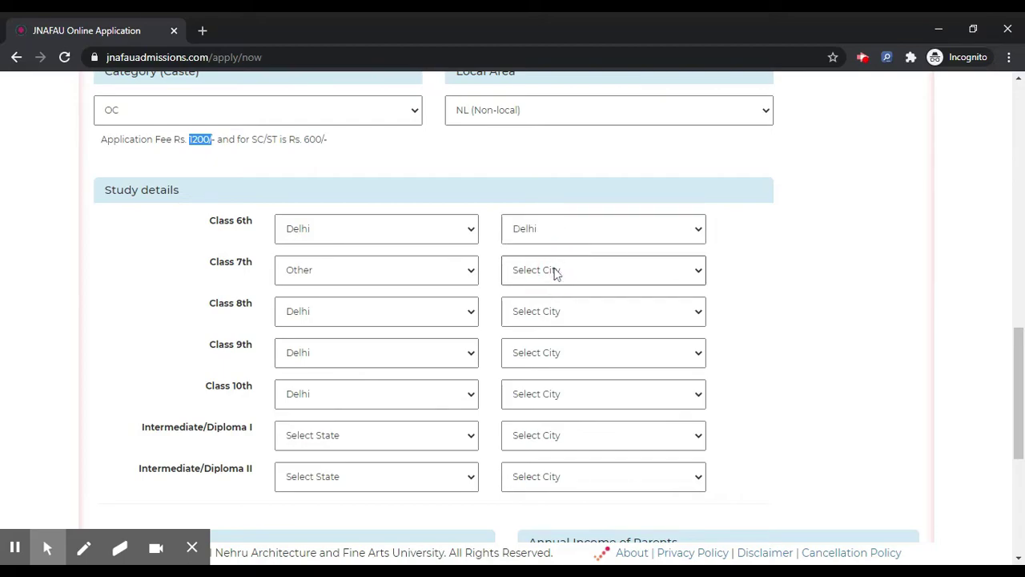
click(551, 270)
click(552, 273)
text(o)
click(579, 315)
text(de)
click(585, 359)
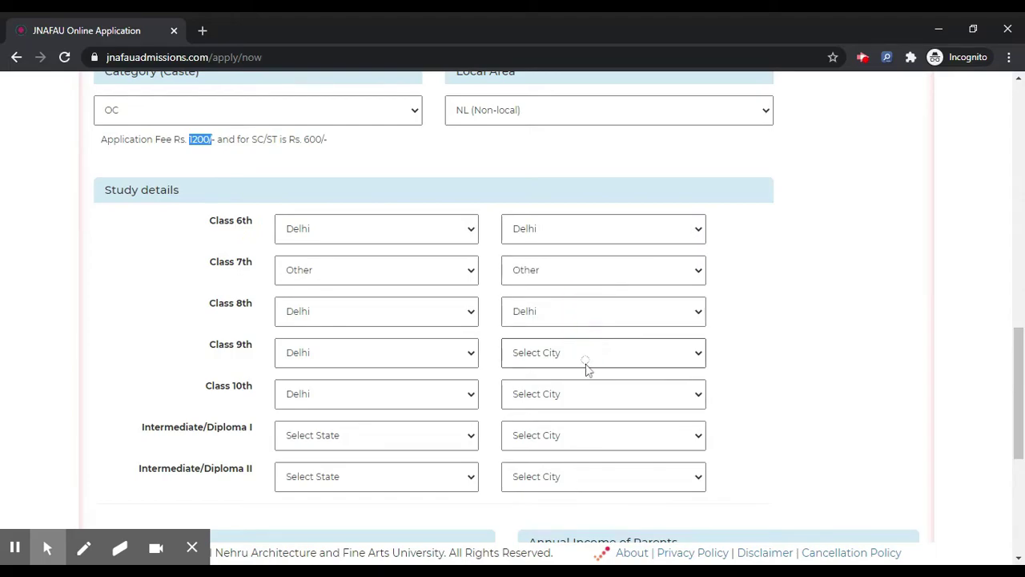
text(de)
click(585, 407)
text(de)
Correct the Class 7th study state and city to Delhi
click(407, 270)
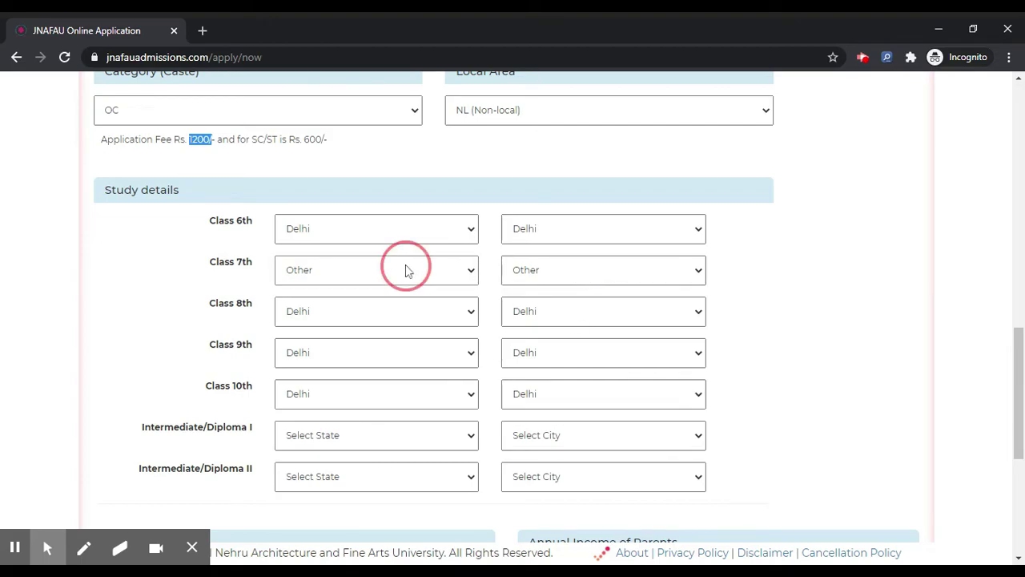
text(de)
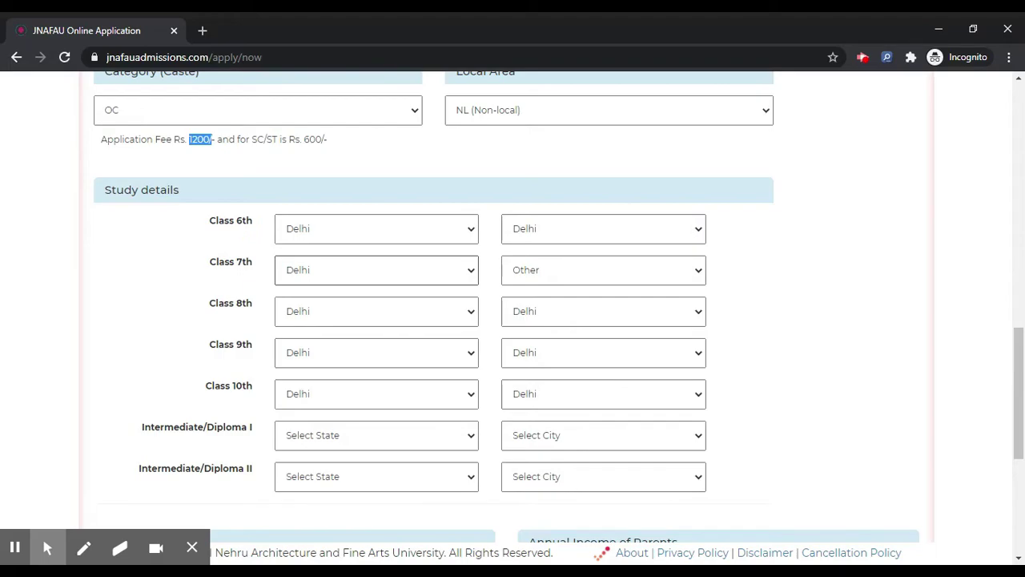
click(556, 276)
click(554, 305)
scroll(551, 306, down, 2)
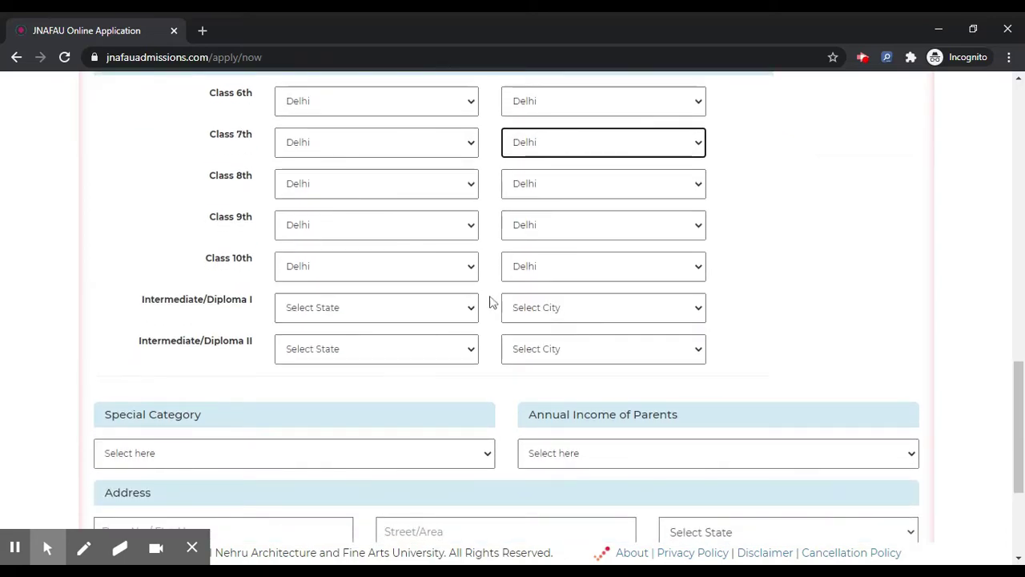
Set Intermediate/Diploma I to Delhi, Delhi and Intermediate II to Arunachal Pradesh, Hawai
click(336, 312)
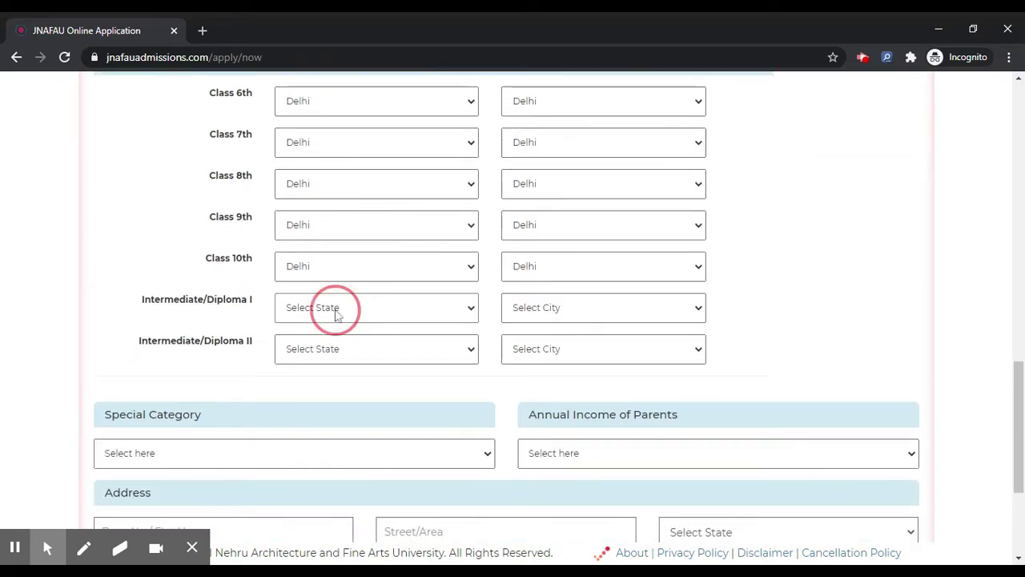
click(338, 332)
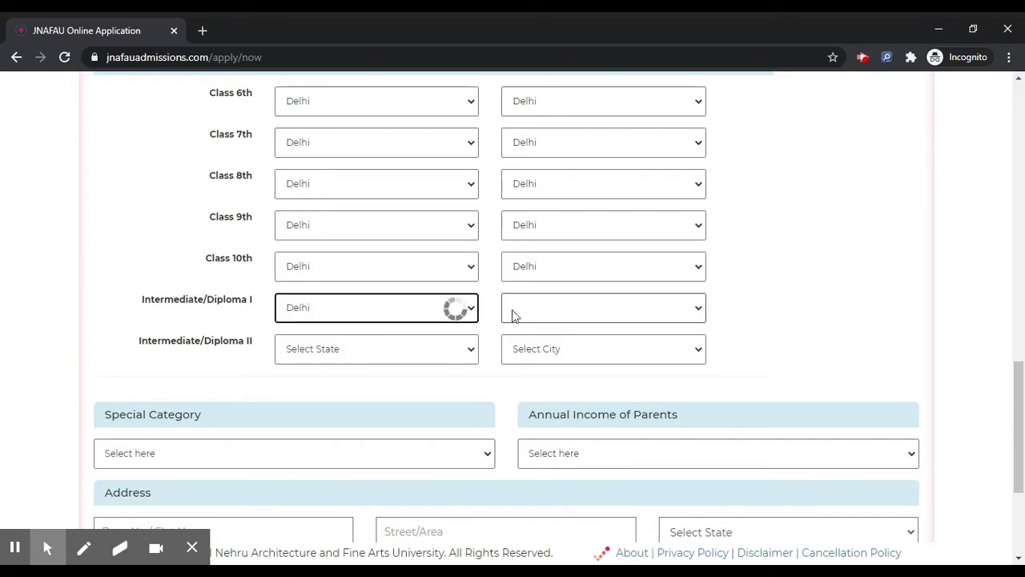
click(562, 308)
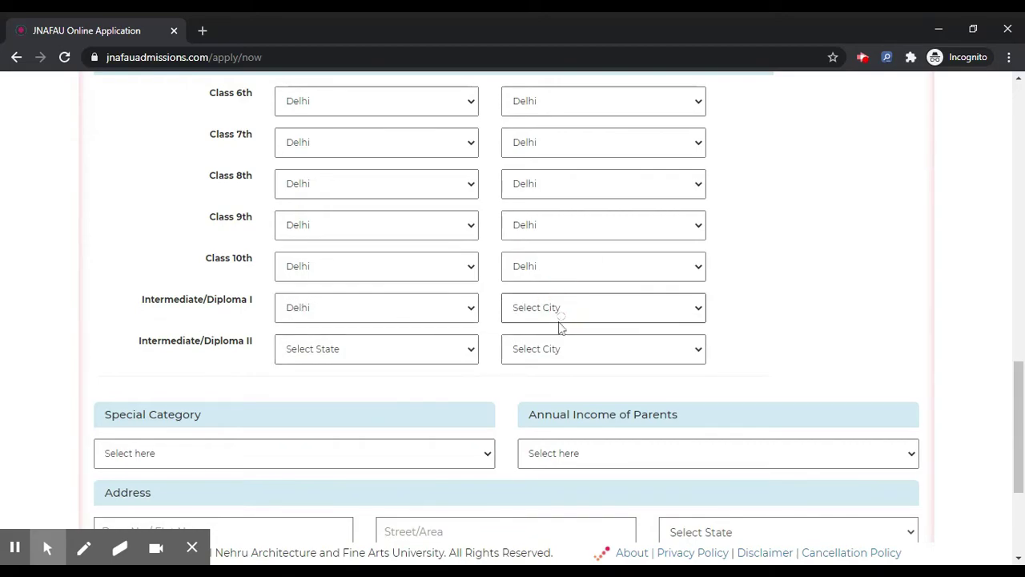
click(558, 331)
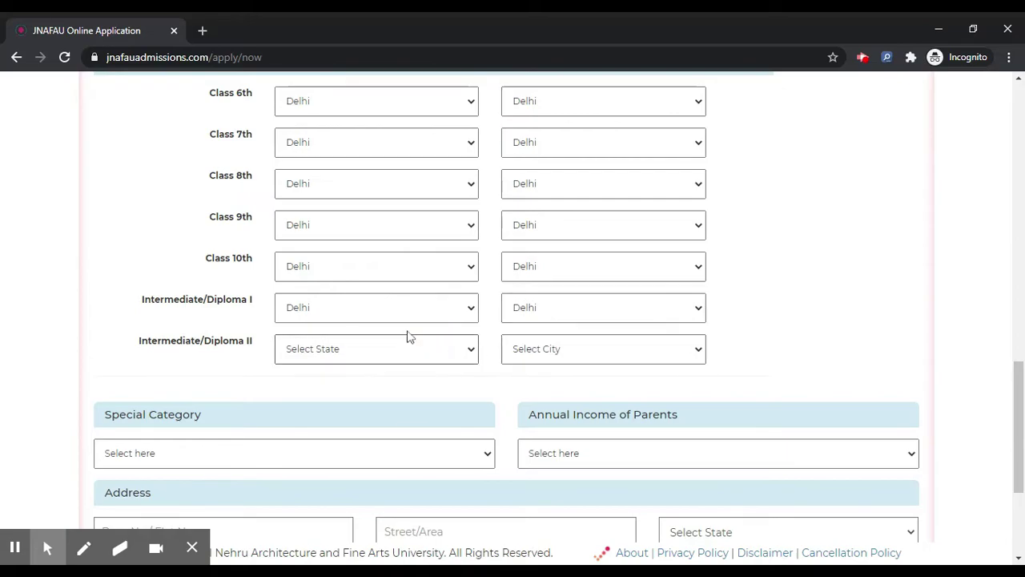
click(407, 344)
click(389, 121)
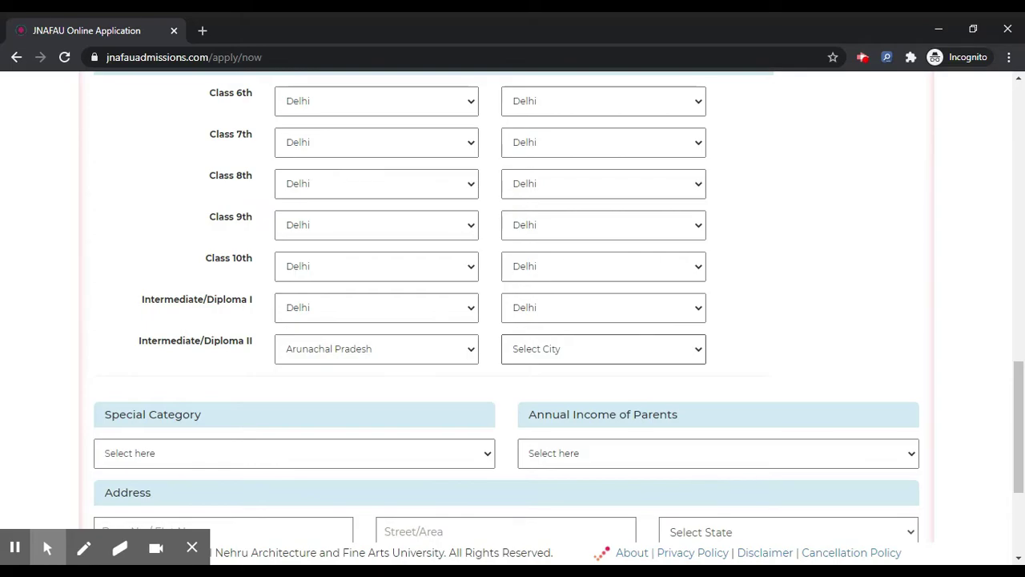
click(503, 274)
scroll(393, 352, down, 3)
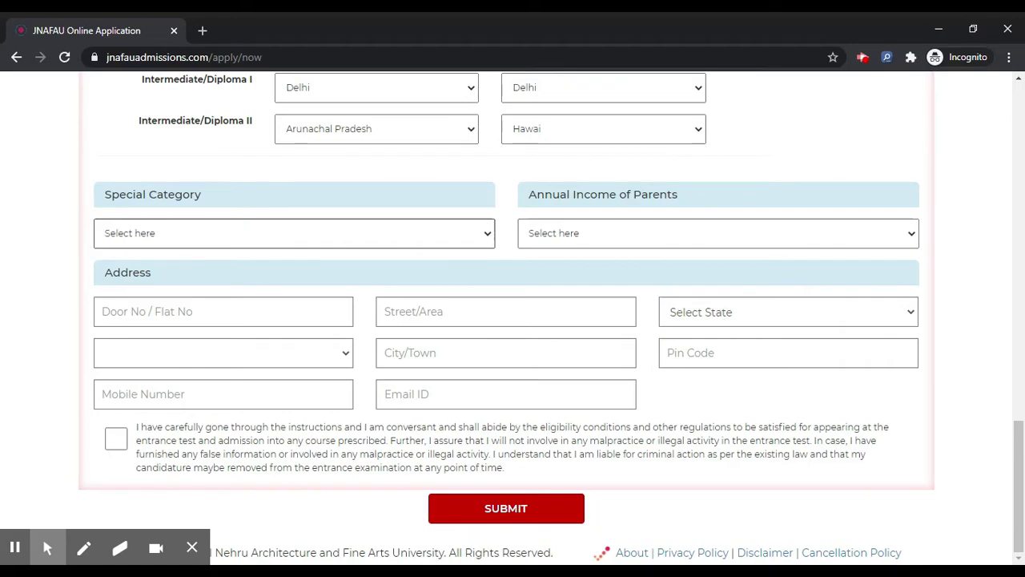
Choose Not Applicable for Special Category and Below 1.5 Lakh for parents' annual income
click(256, 318)
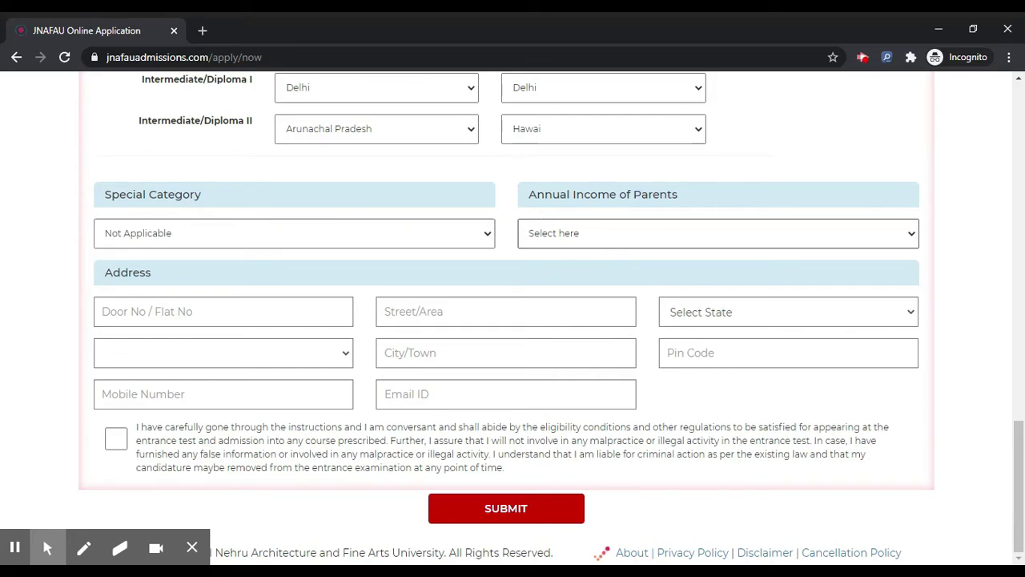
click(560, 264)
Enter the door number and street, and set the address state to Delhi
click(252, 311)
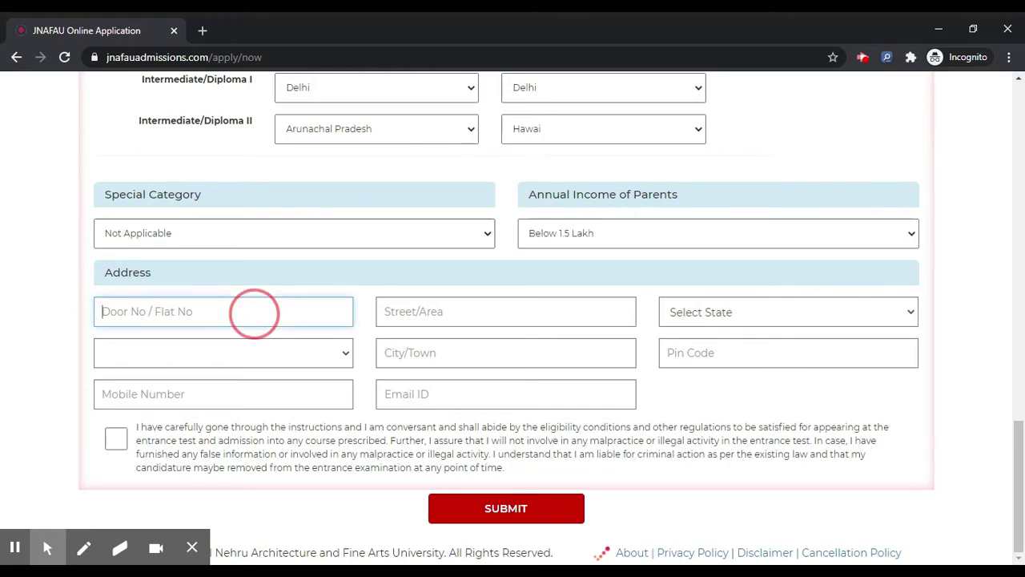
text(ADDRESS)
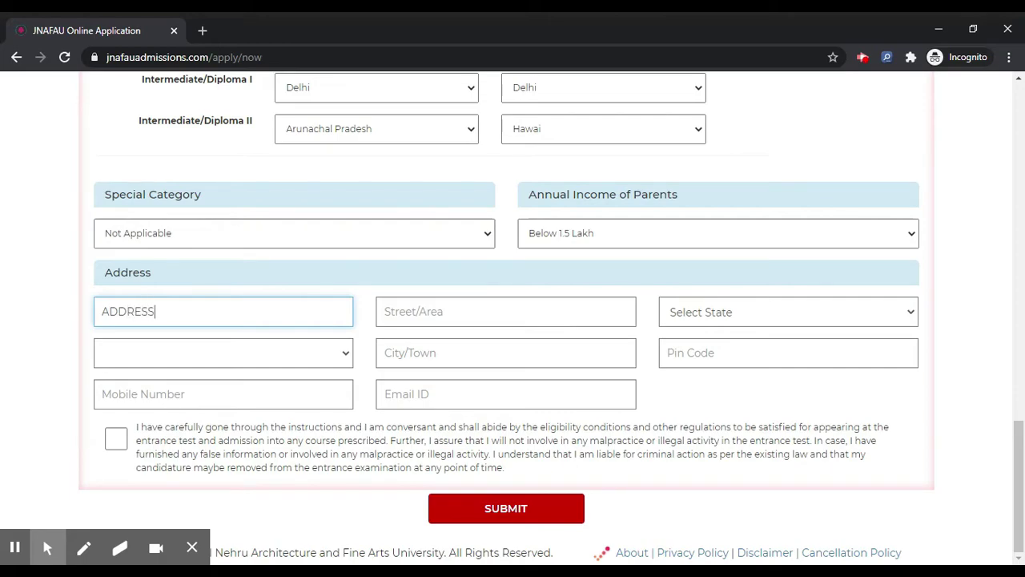
click(506, 311)
text(S)
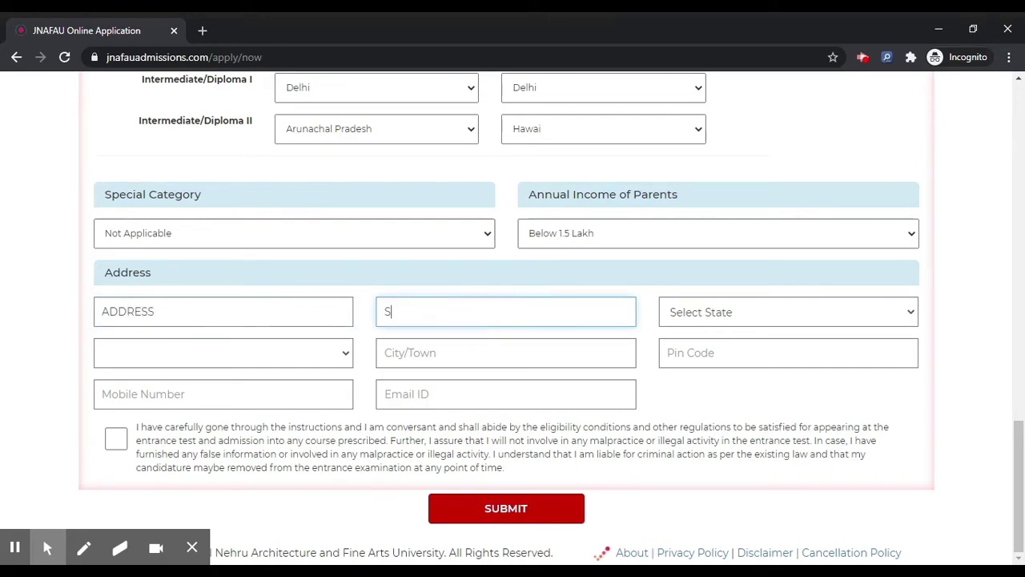
text(TREET)
click(697, 314)
key(d)
key(o)
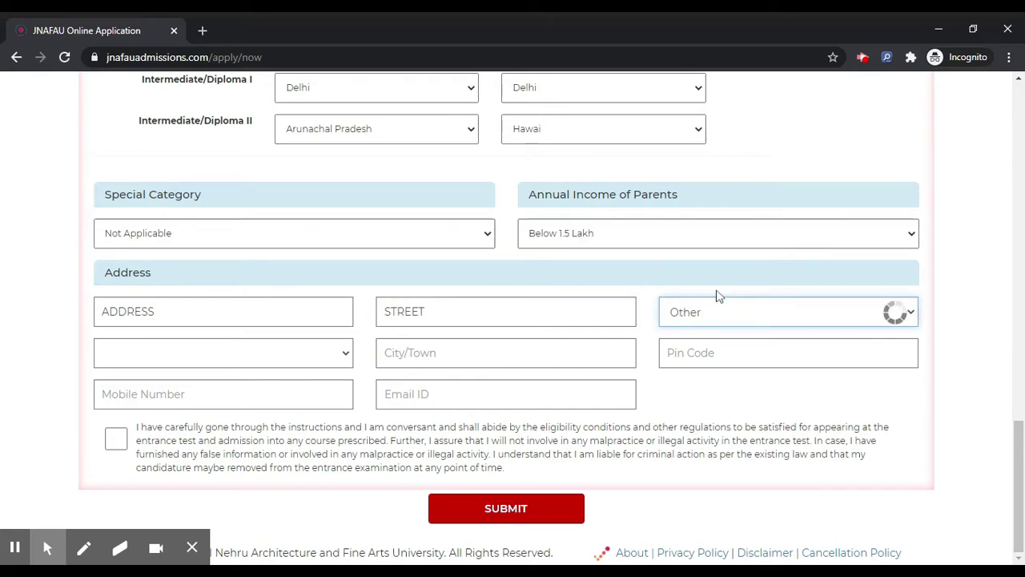
key(d)
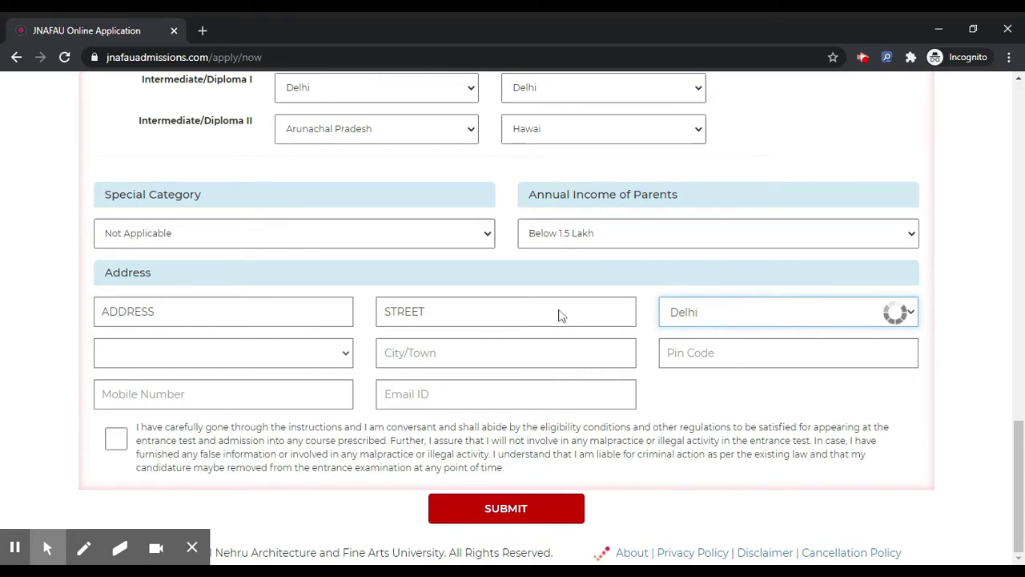
Set the address district to East Delhi and enter the city
click(259, 360)
click(253, 359)
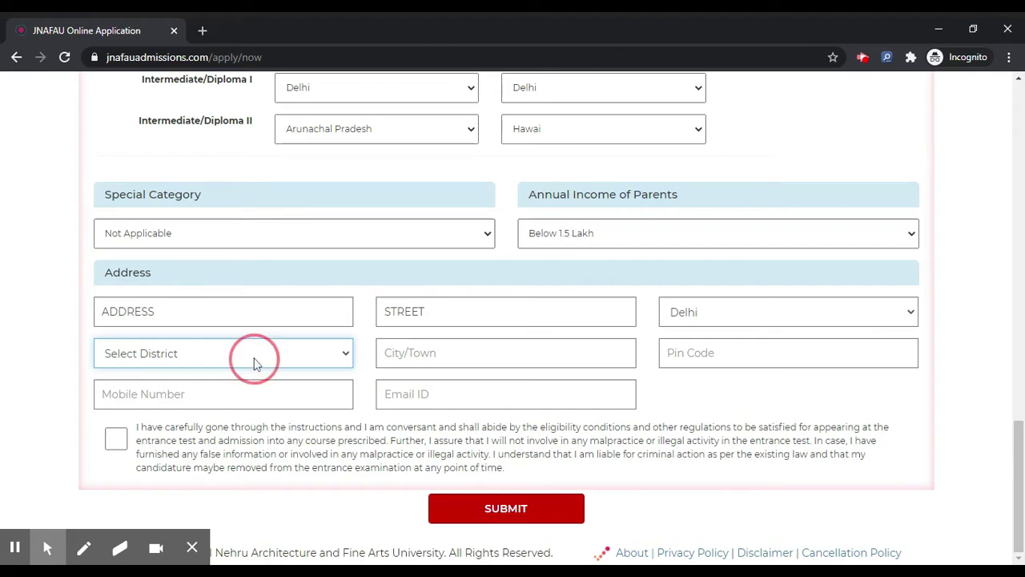
click(287, 355)
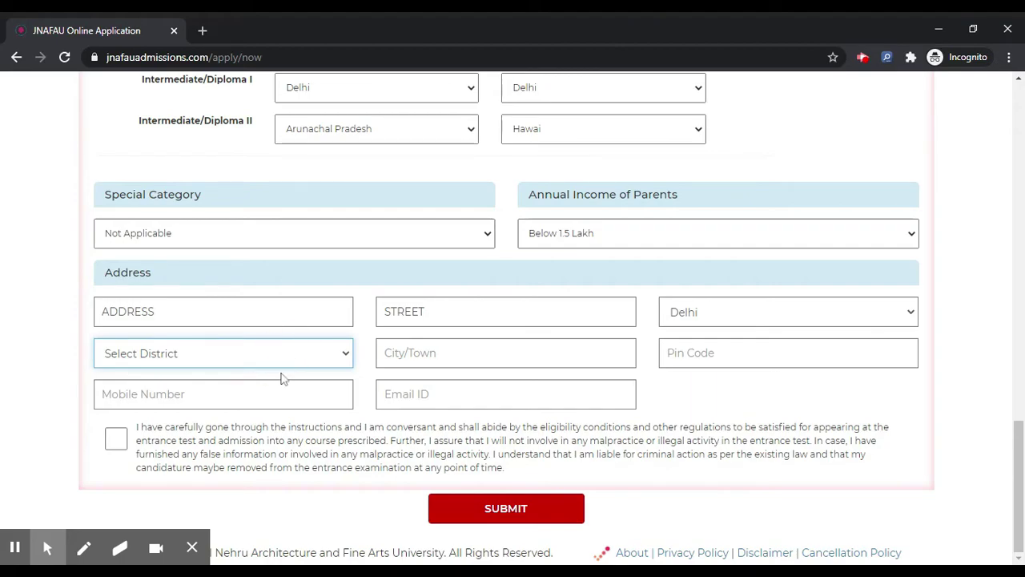
click(241, 533)
click(452, 352)
text(CITY)
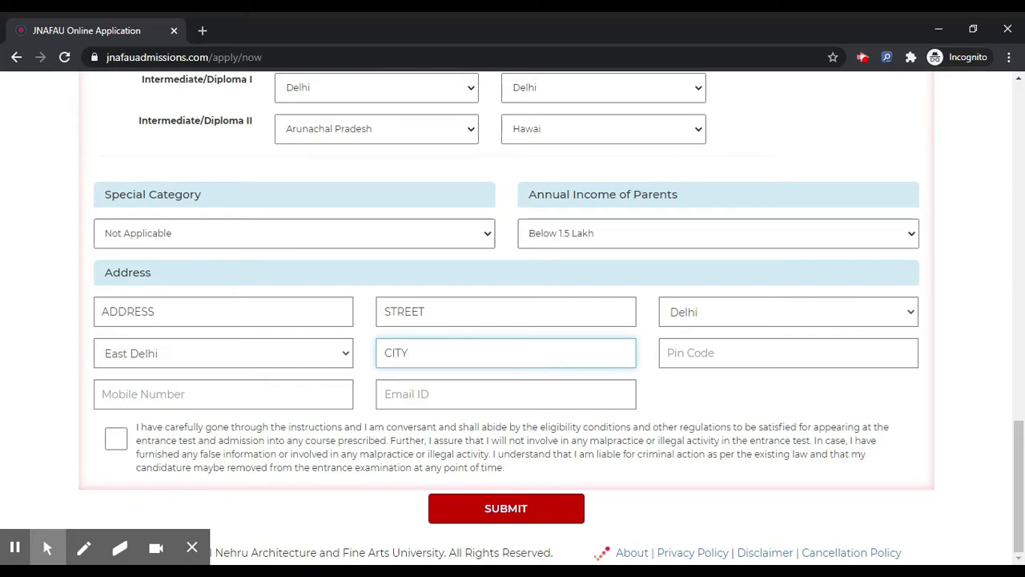
Enter the mobile number and the pin code
click(510, 401)
click(278, 403)
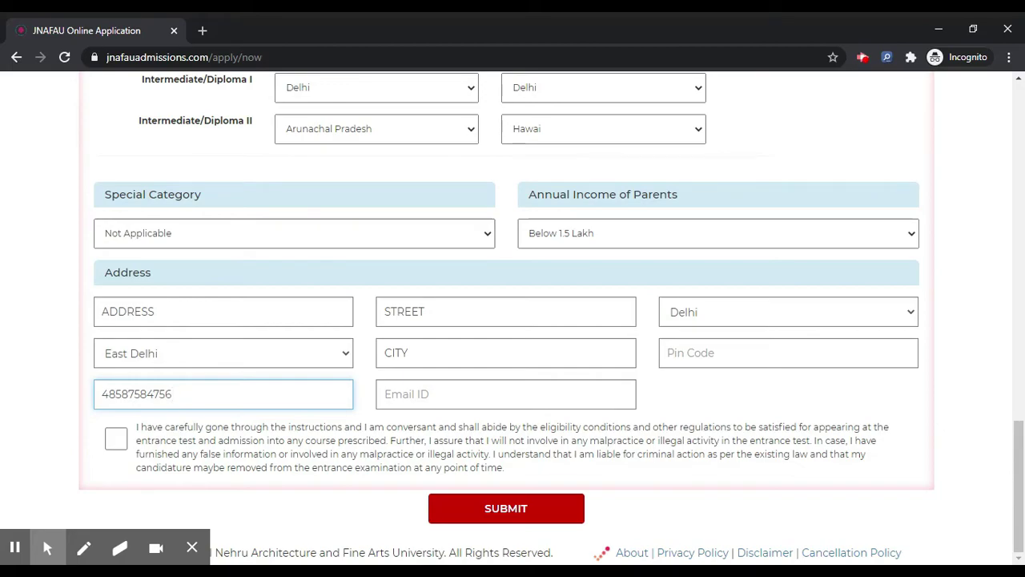
click(705, 356)
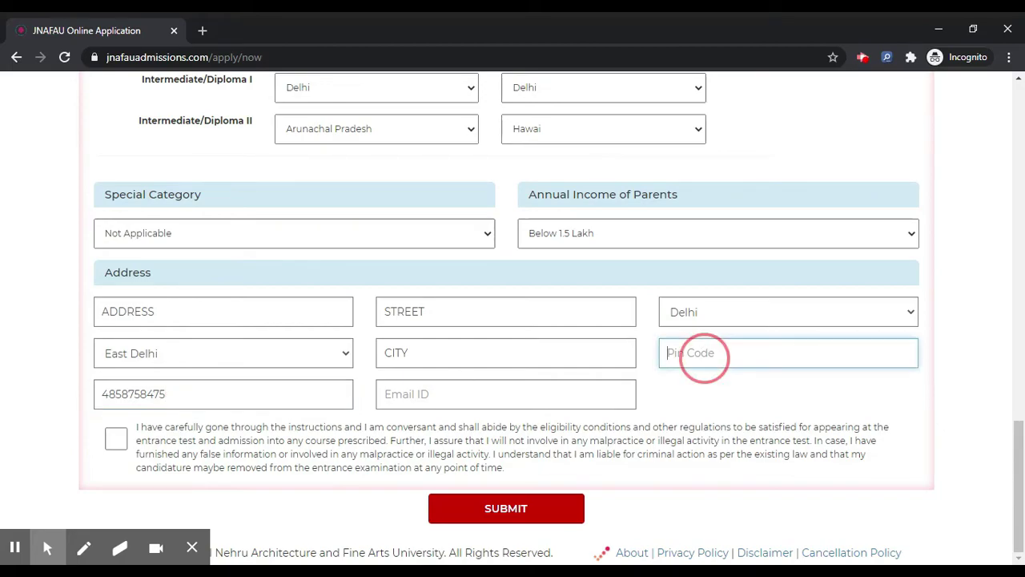
text(787657)
Enter the applicant's e-mail address, fix its missing 'a', and tick the declaration
click(488, 393)
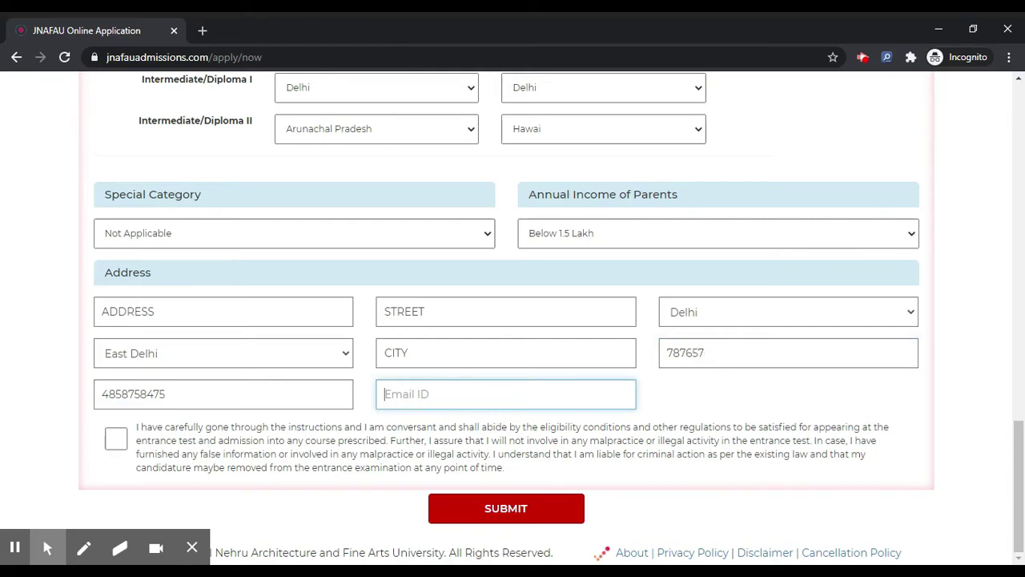
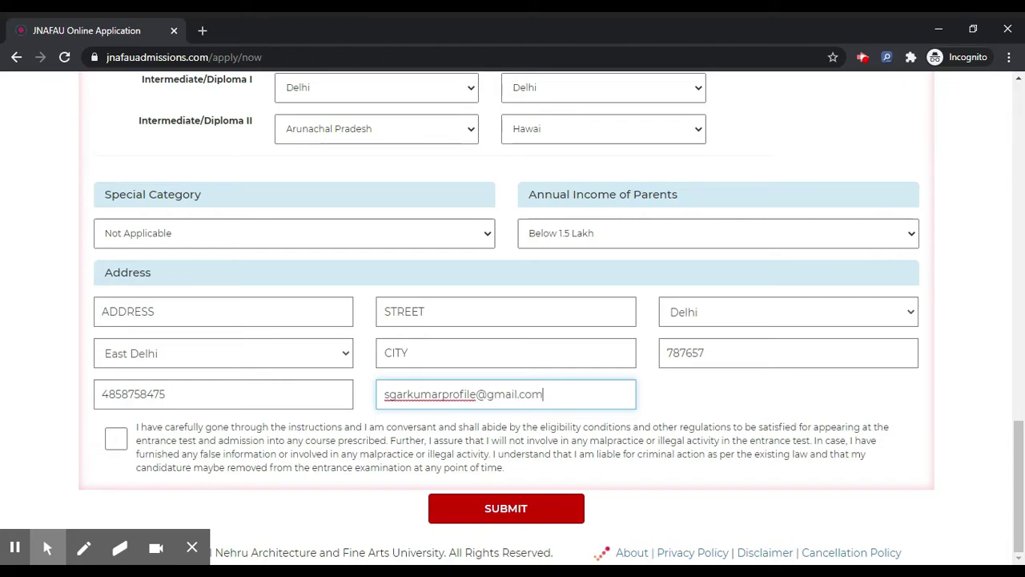
click(390, 394)
text(a)
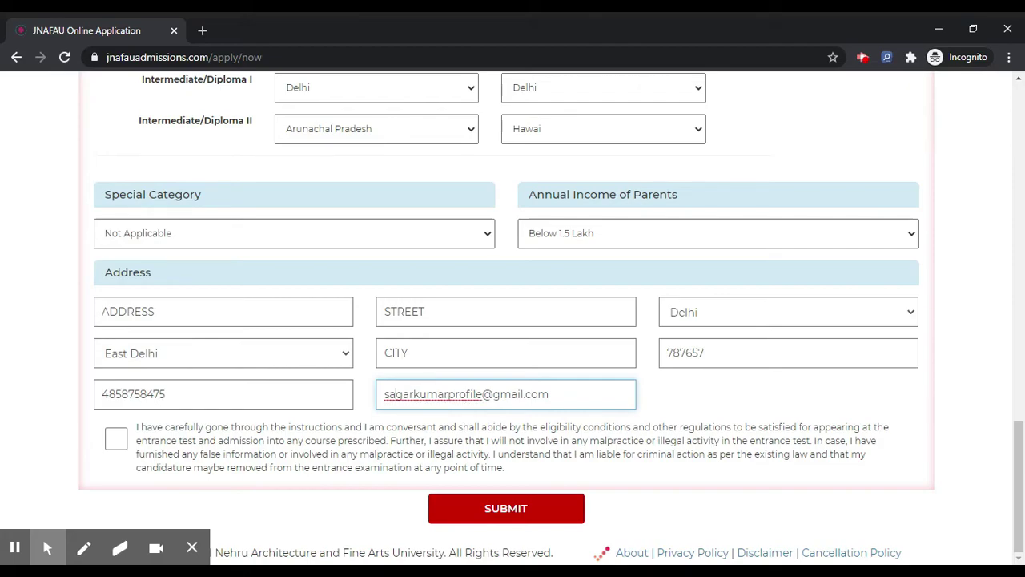
click(116, 438)
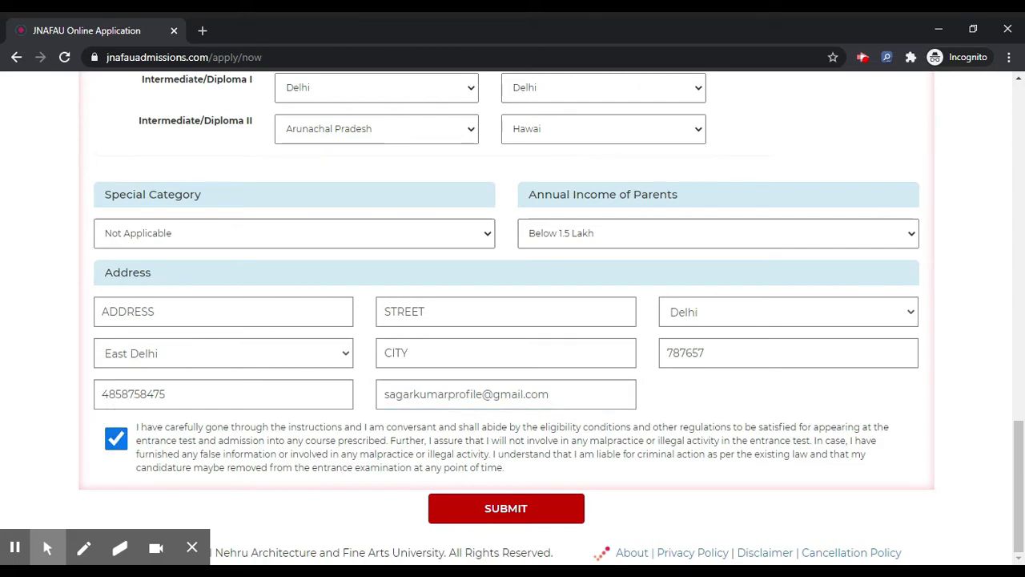
Upload the candidate's photo and signature image so both appear in their preview boxes
scroll(657, 371, up, 15)
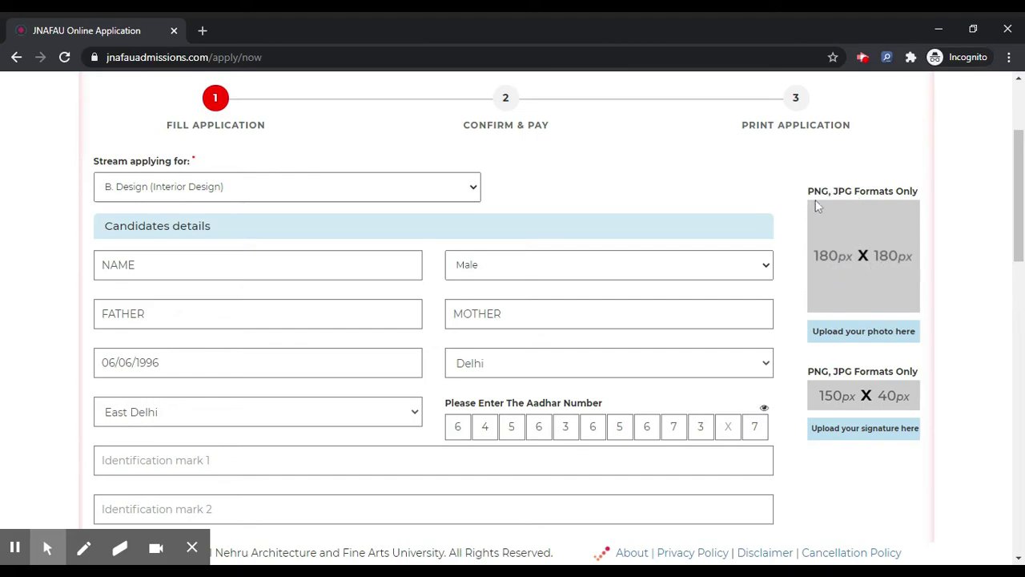
click(858, 335)
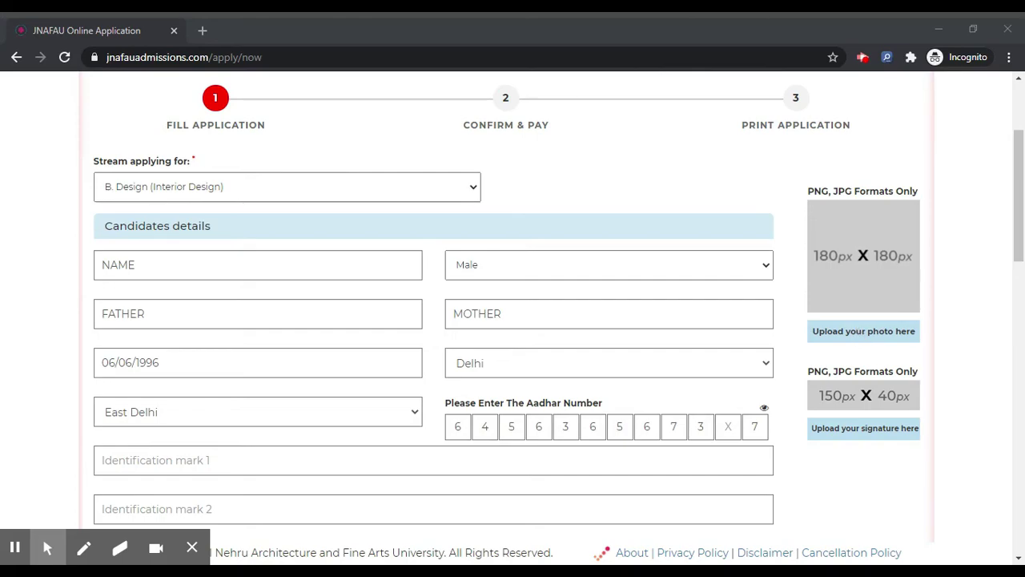
key(Return)
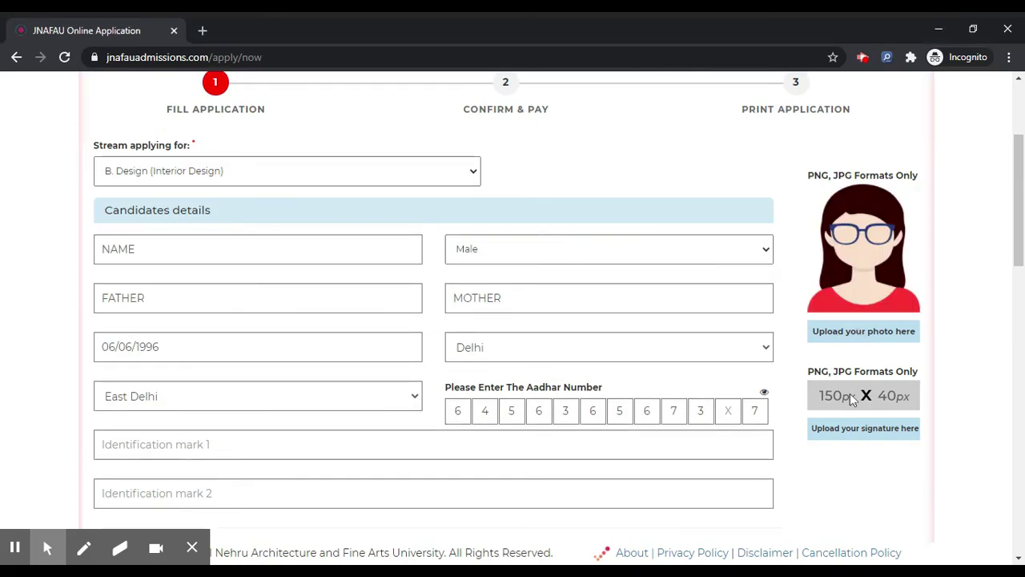
click(857, 432)
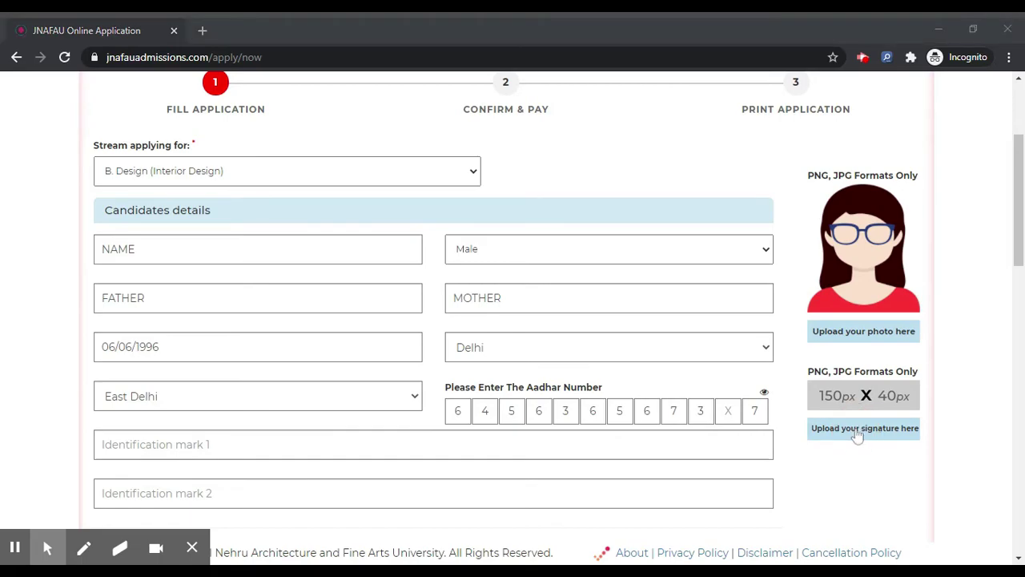
key(Return)
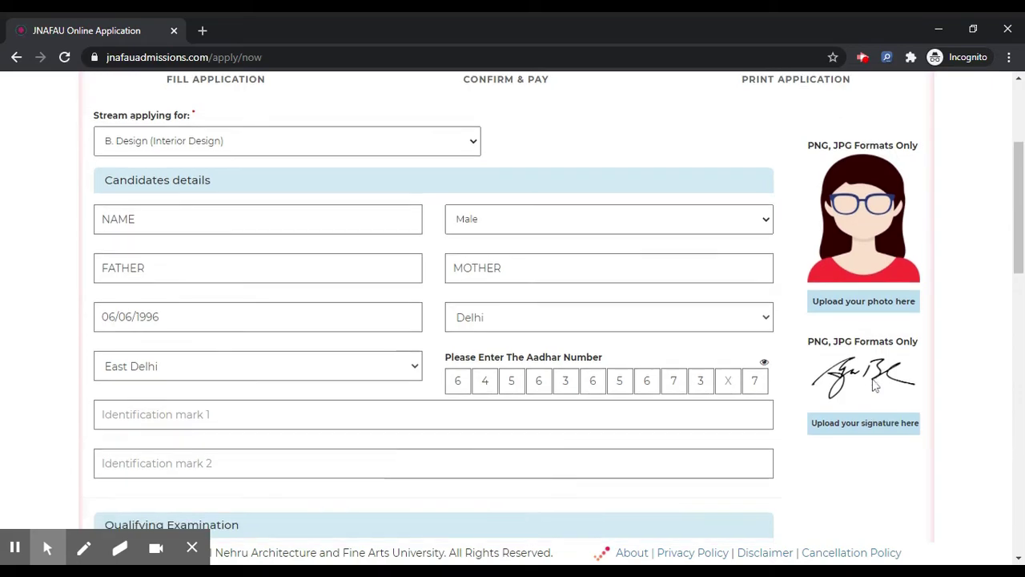
scroll(874, 386, down, 15)
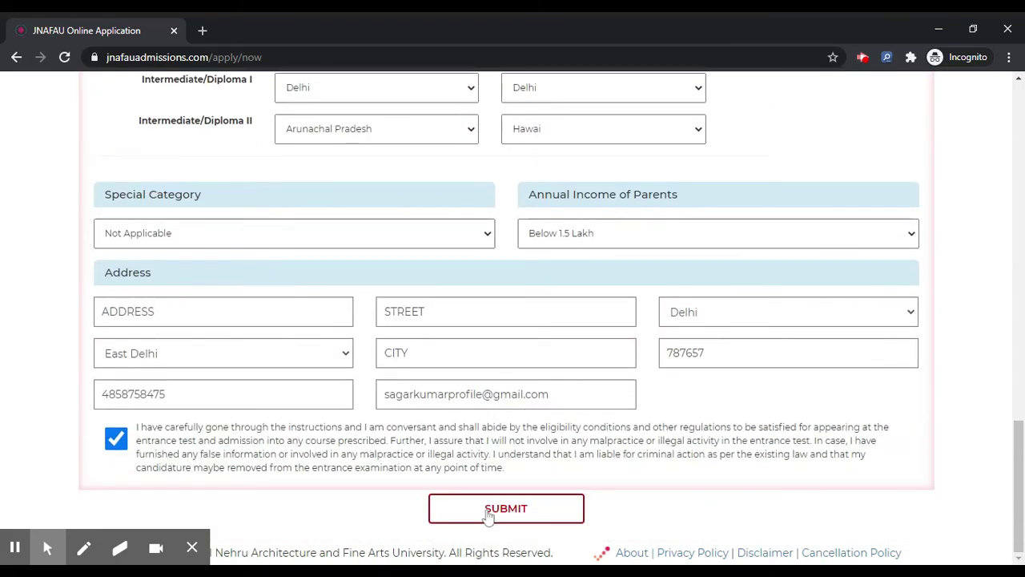
After a rejected submit, add the missing digit 9 to the Aadhar number
click(488, 509)
scroll(712, 178, up, 2)
text(9)
scroll(712, 179, down, 15)
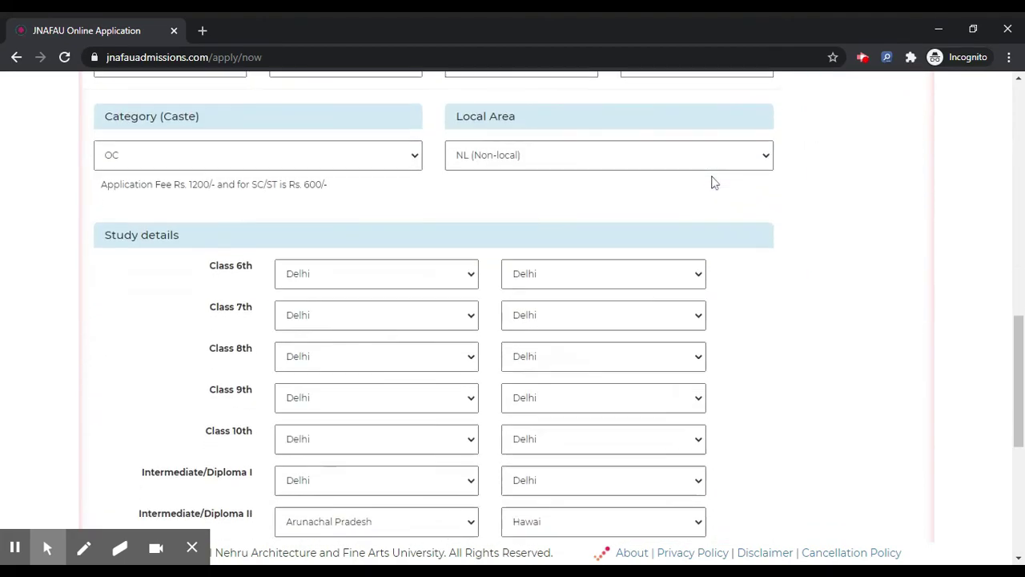
Enter 'idention' in both Identification mark 1 and Identification mark 2
click(475, 517)
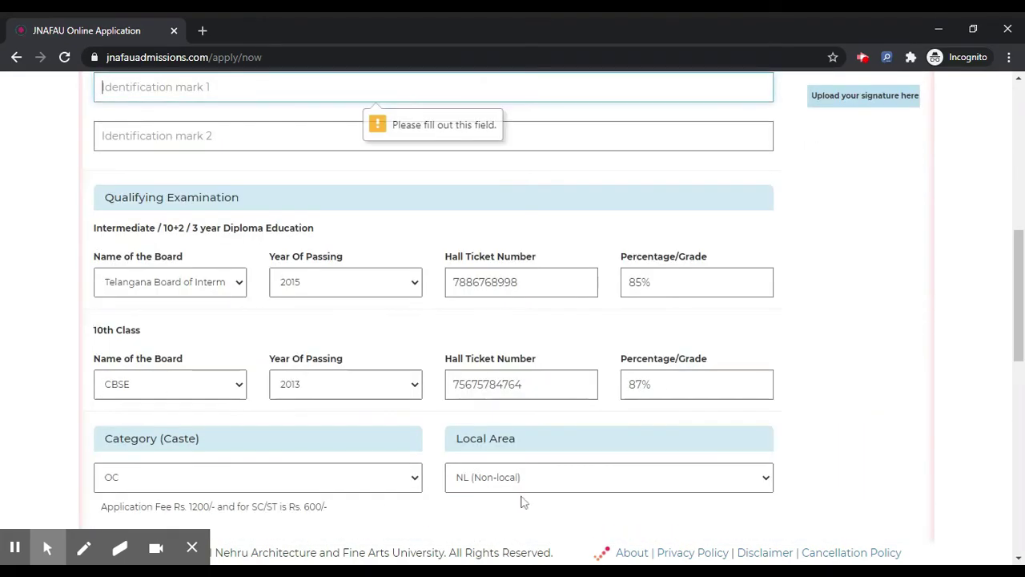
scroll(551, 184, up, 2)
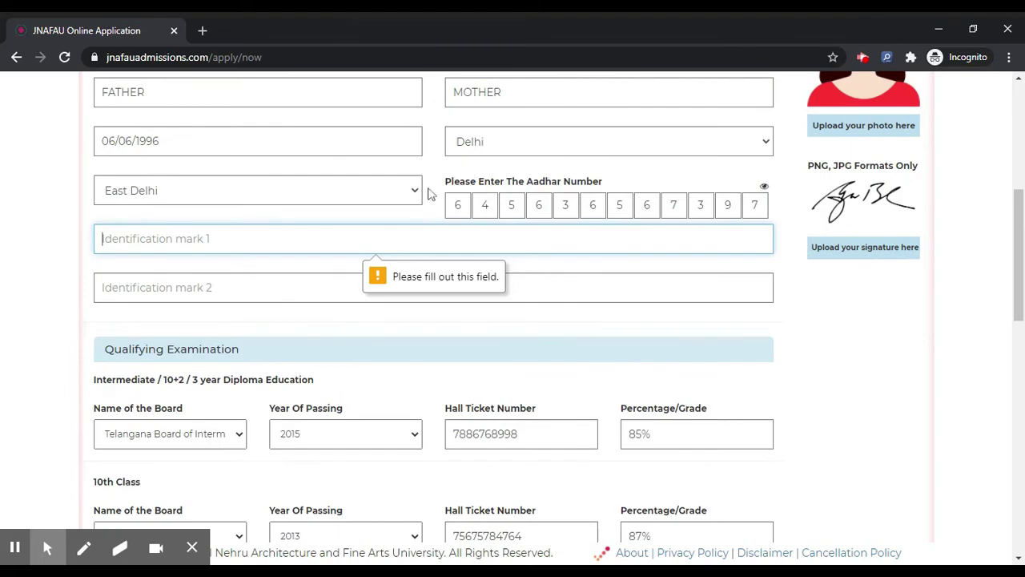
text(idention)
click(401, 283)
text(idention)
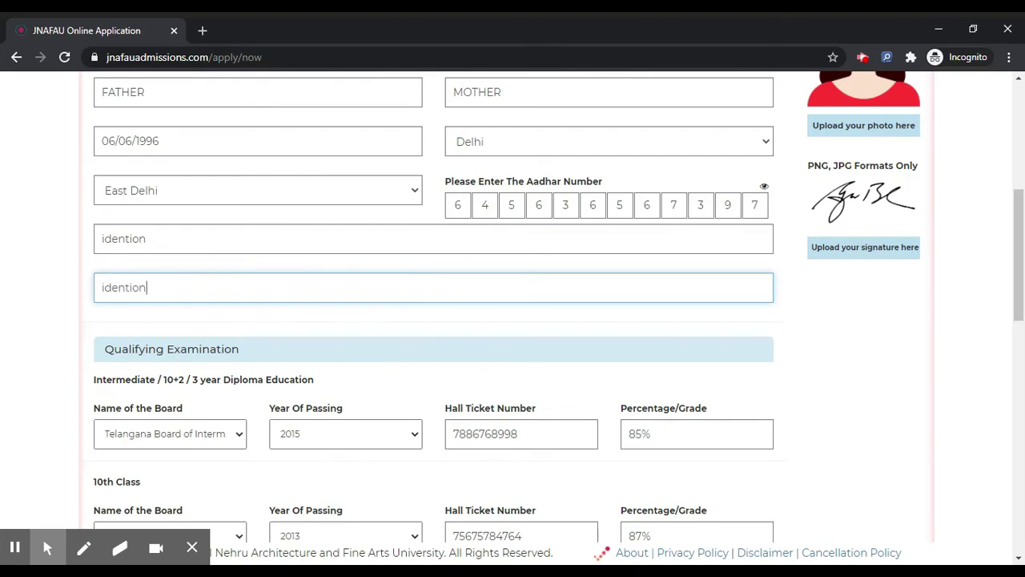
scroll(512, 320, down, 15)
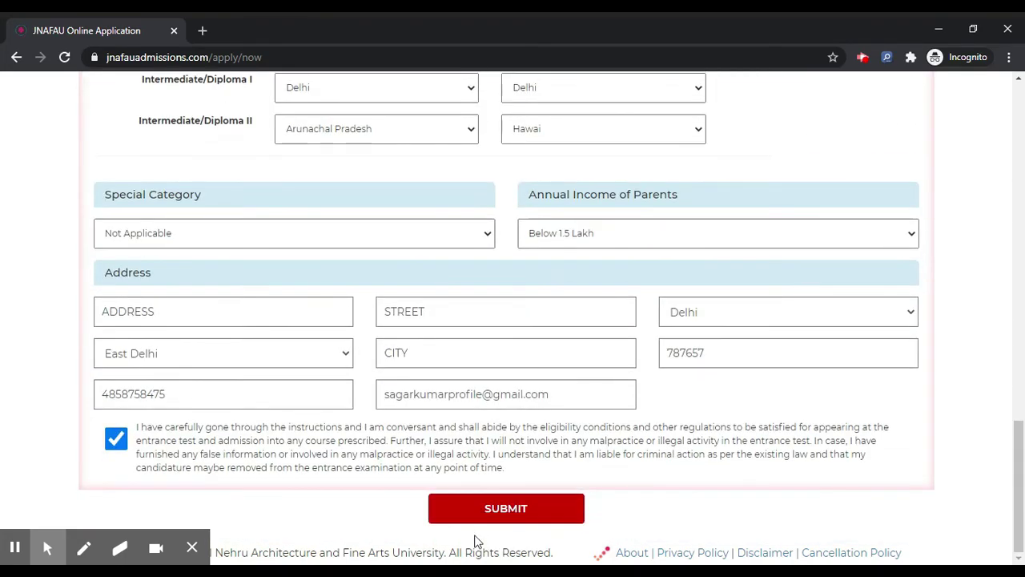
Submit the form, review the Confirmation Details page, and proceed with PAY NOW
click(492, 519)
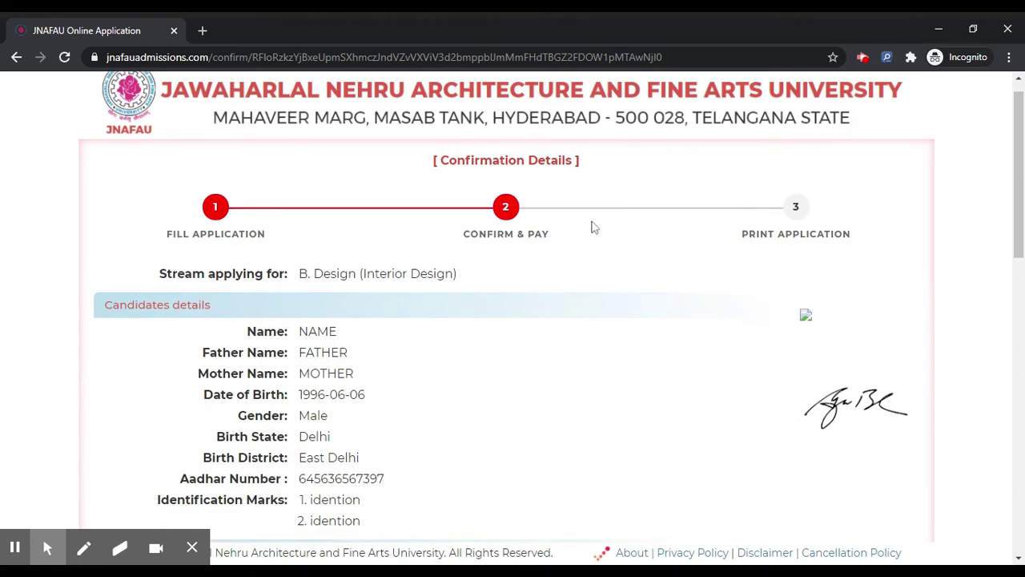
scroll(591, 227, down, 2)
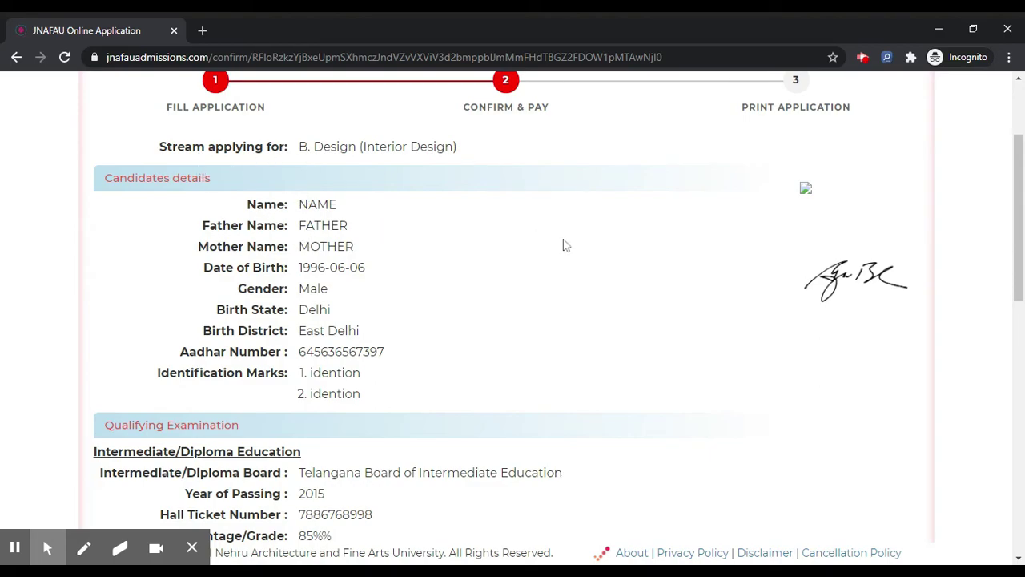
scroll(563, 245, down, 4)
scroll(393, 123, down, 4)
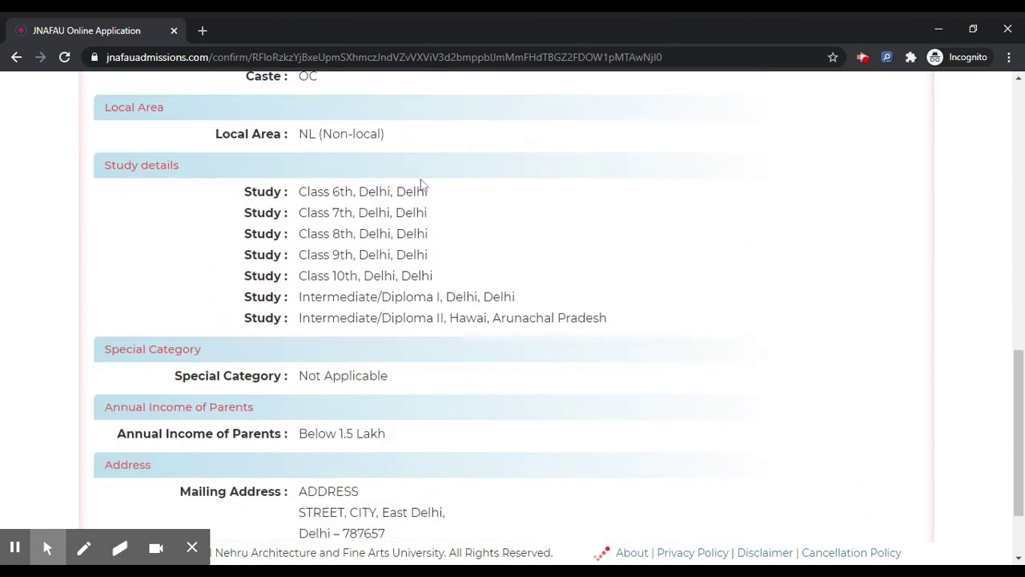
scroll(422, 185, down, 2)
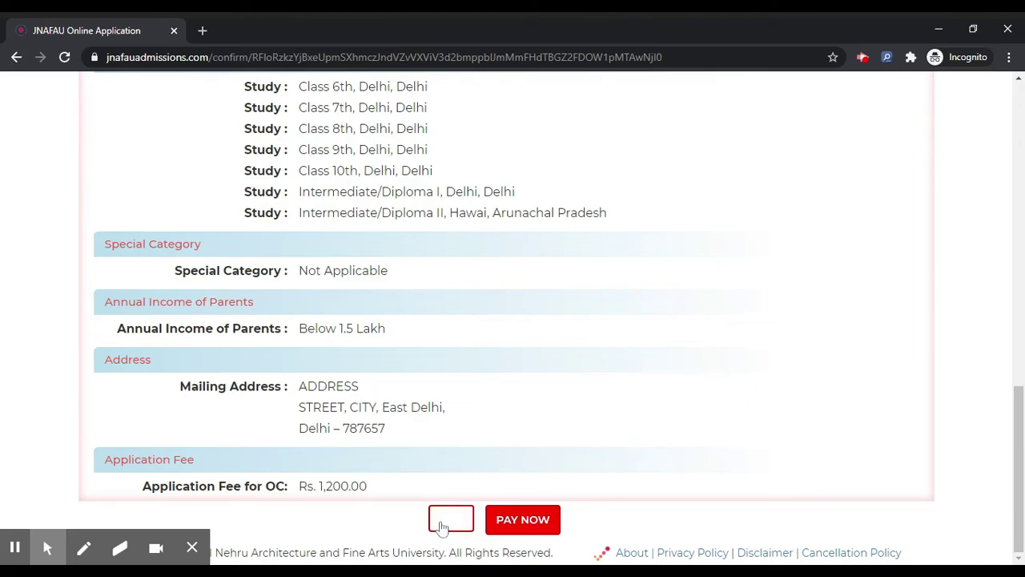
click(541, 517)
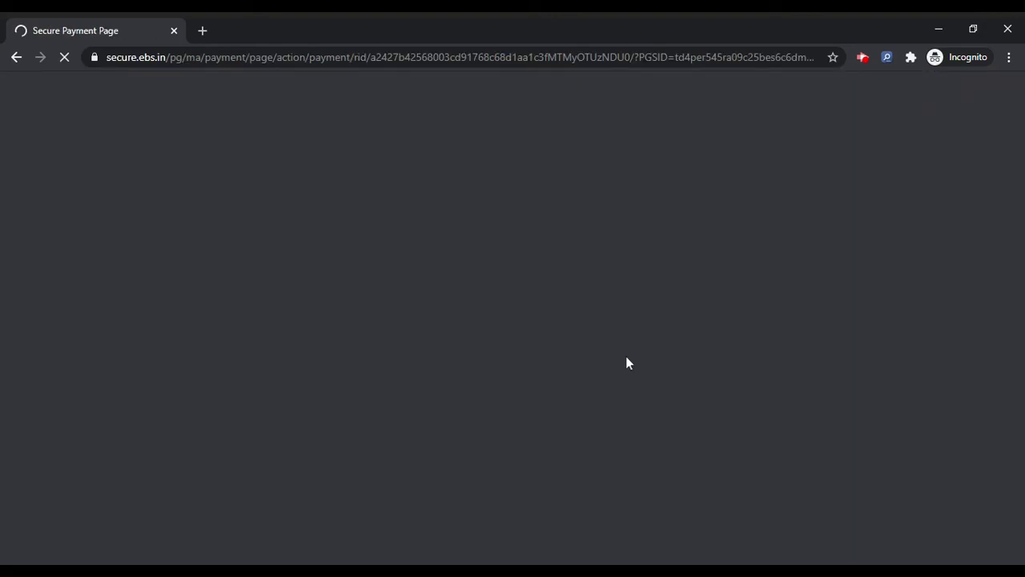
Highlight the order number and INR 1200 total on the EBS page, then dismiss the recorder popup
scroll(665, 214, down, 1)
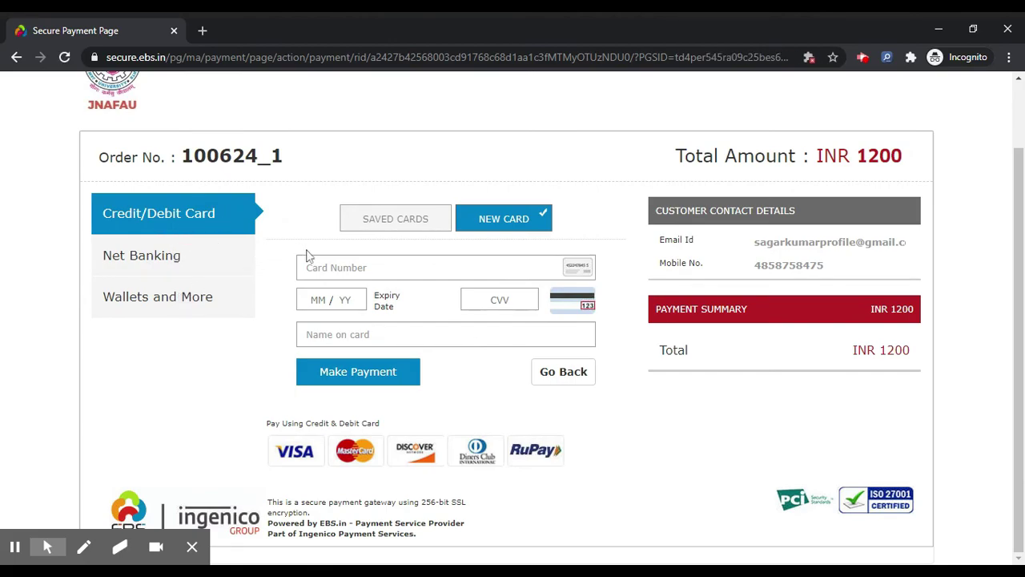
drag(181, 156, 304, 147)
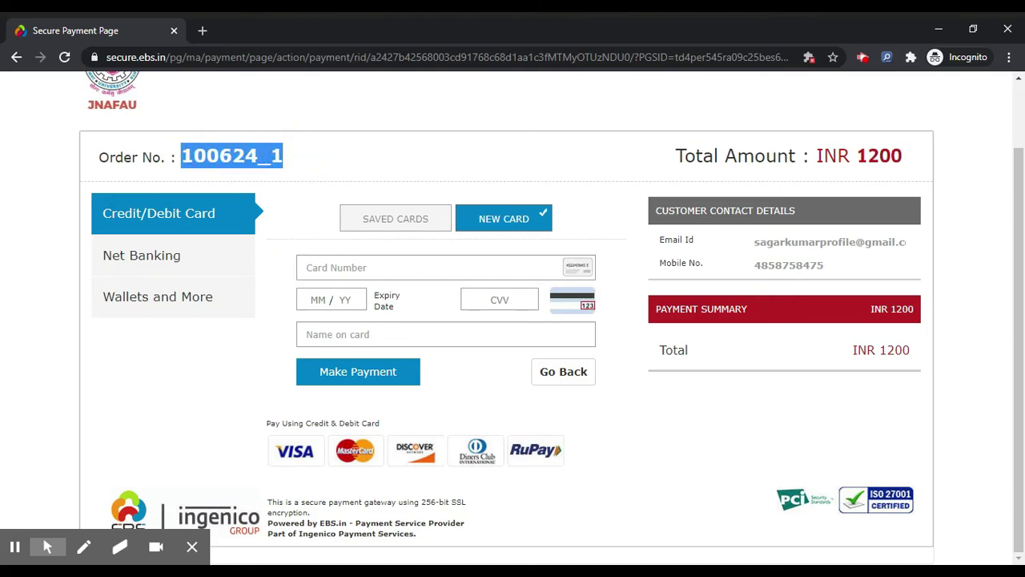
click(764, 280)
drag(879, 350, 910, 352)
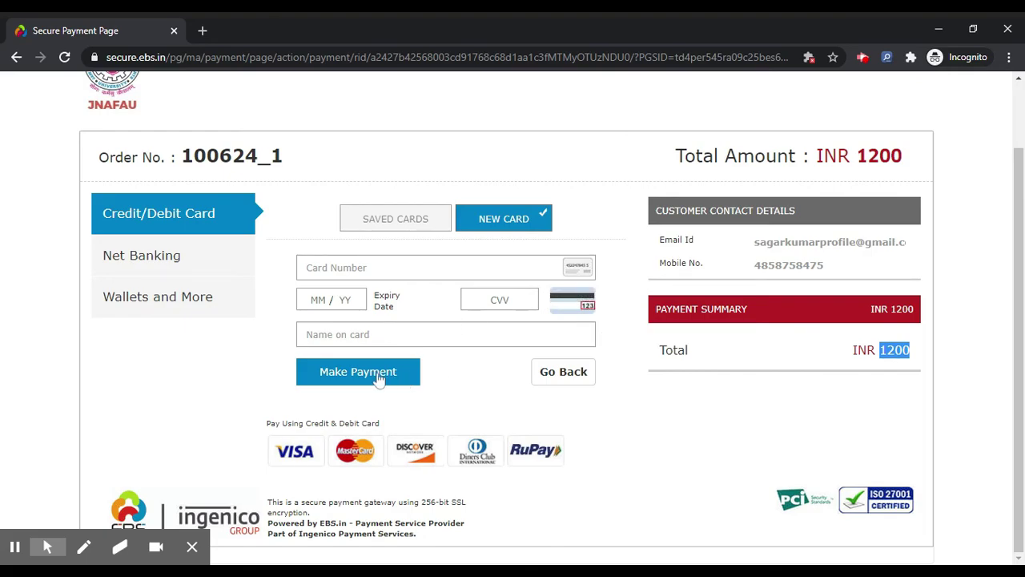
scroll(473, 373, up, 2)
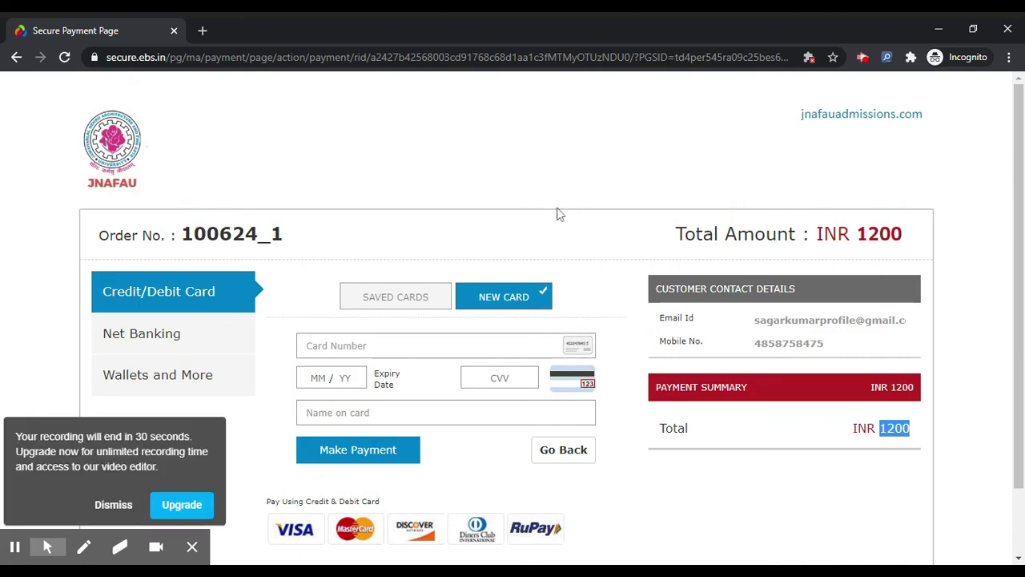
click(112, 504)
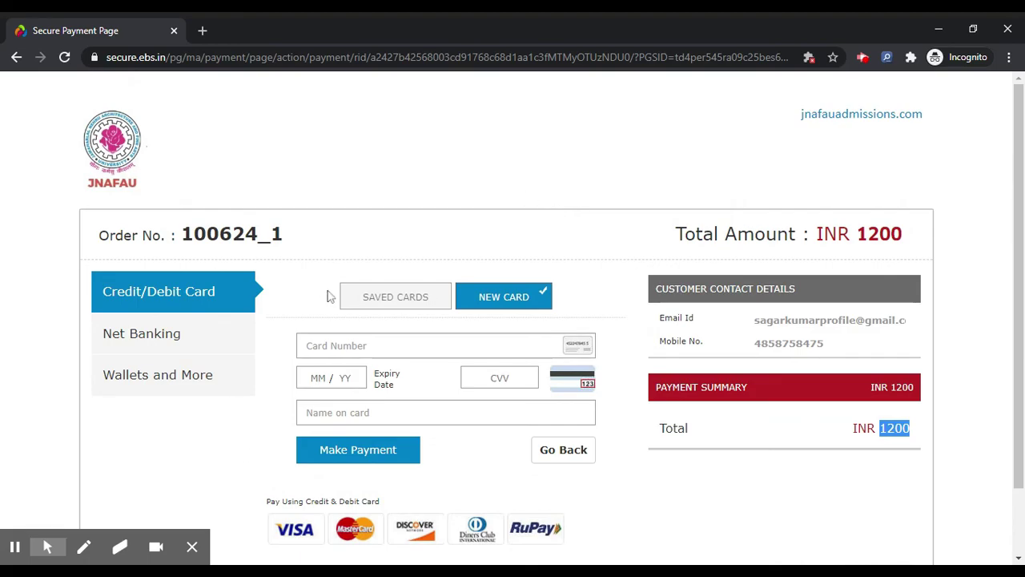